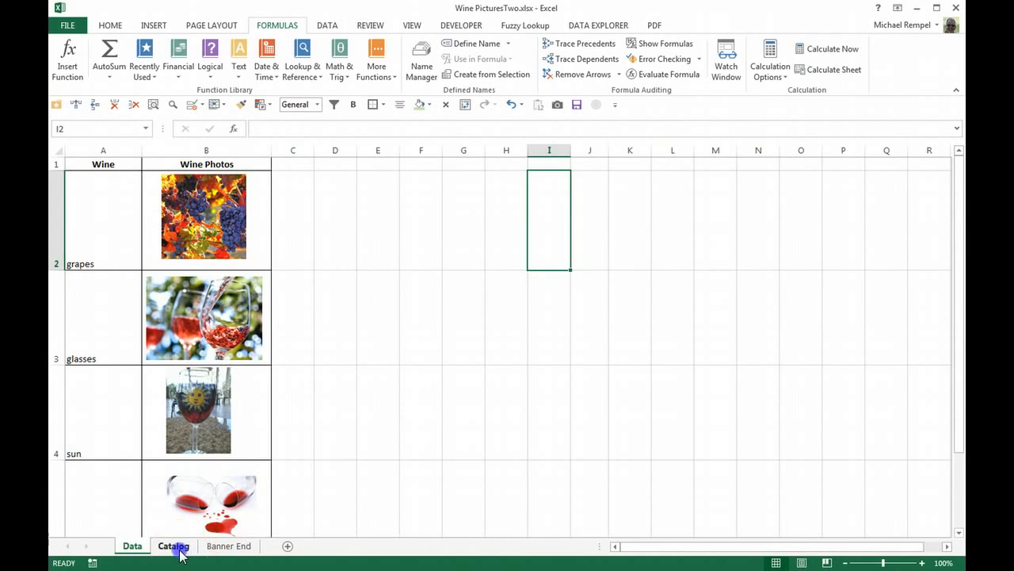
# - Review the wine names and photos on the Data sheet and the coloured input cell C2 on the Catalog sheet
pyautogui.click(174, 546)
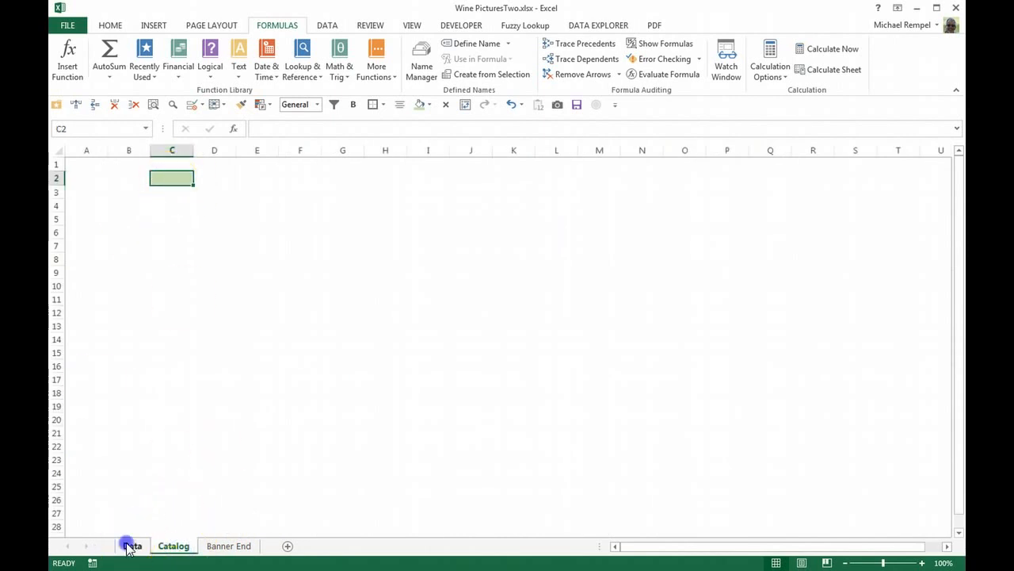
pyautogui.click(131, 545)
pyautogui.click(89, 258)
pyautogui.click(107, 333)
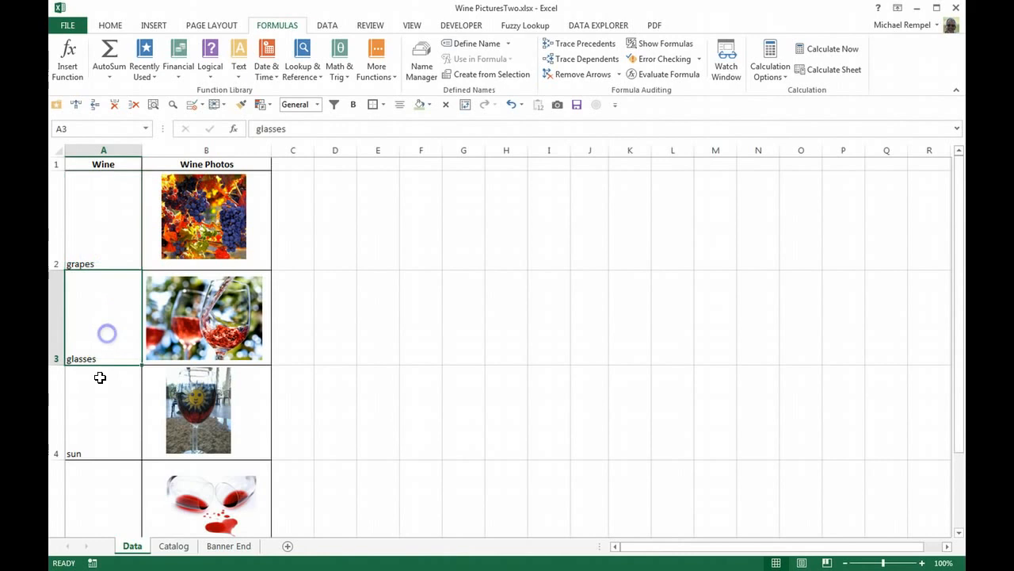
pyautogui.click(101, 420)
pyautogui.click(103, 498)
pyautogui.scroll(-1, 102, 491)
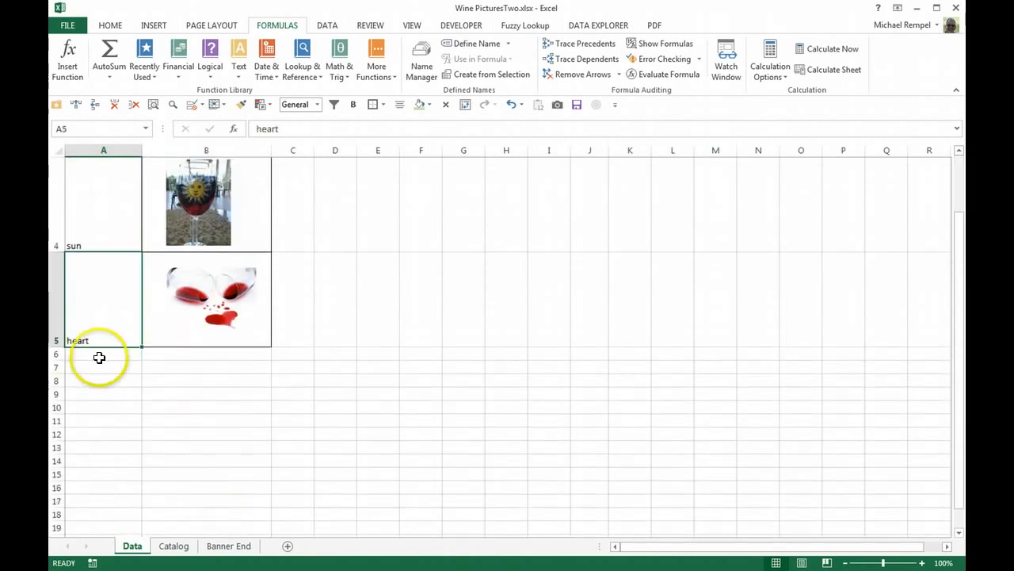
pyautogui.scroll(1, 97, 357)
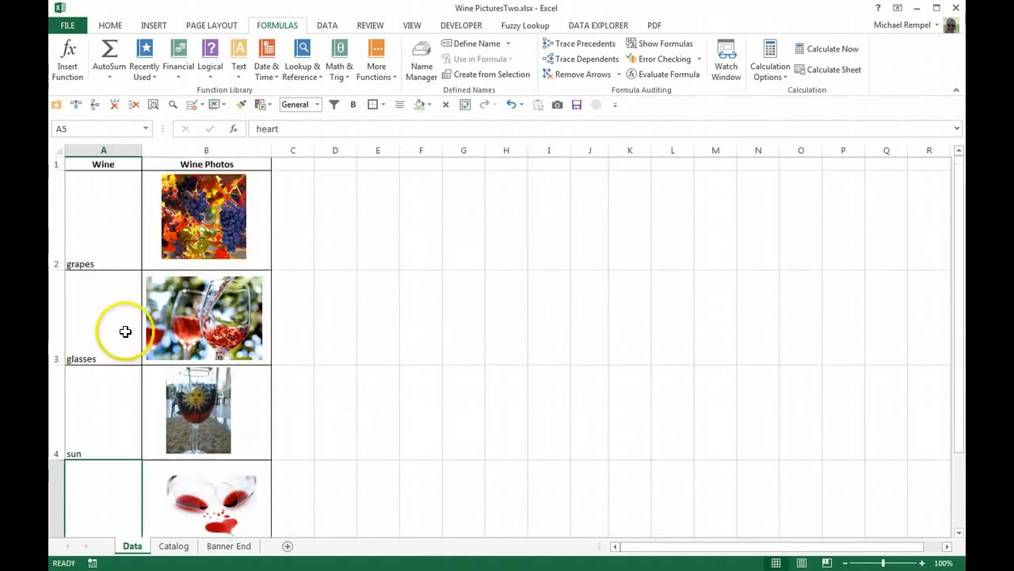
pyautogui.click(167, 549)
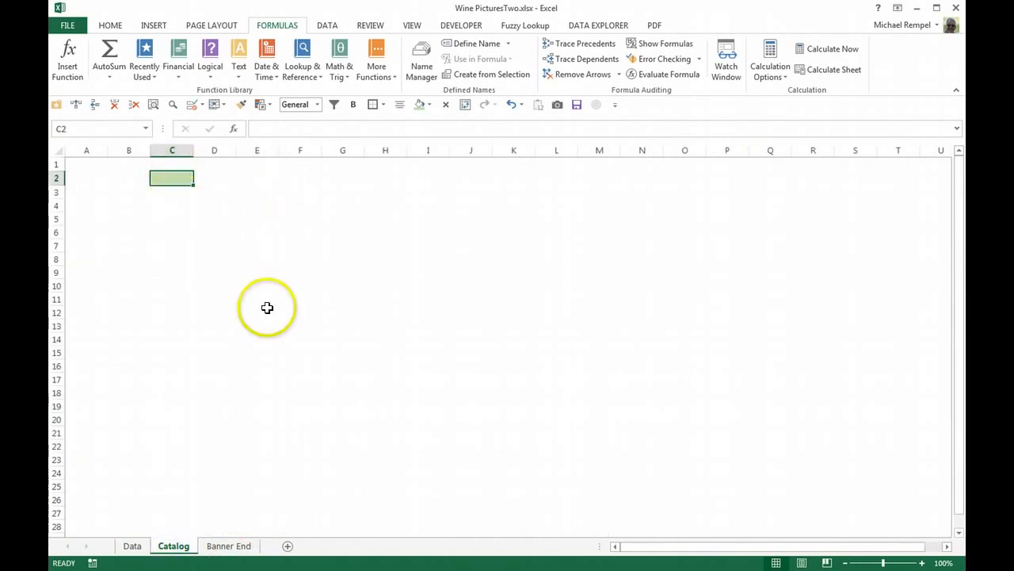
pyautogui.click(132, 547)
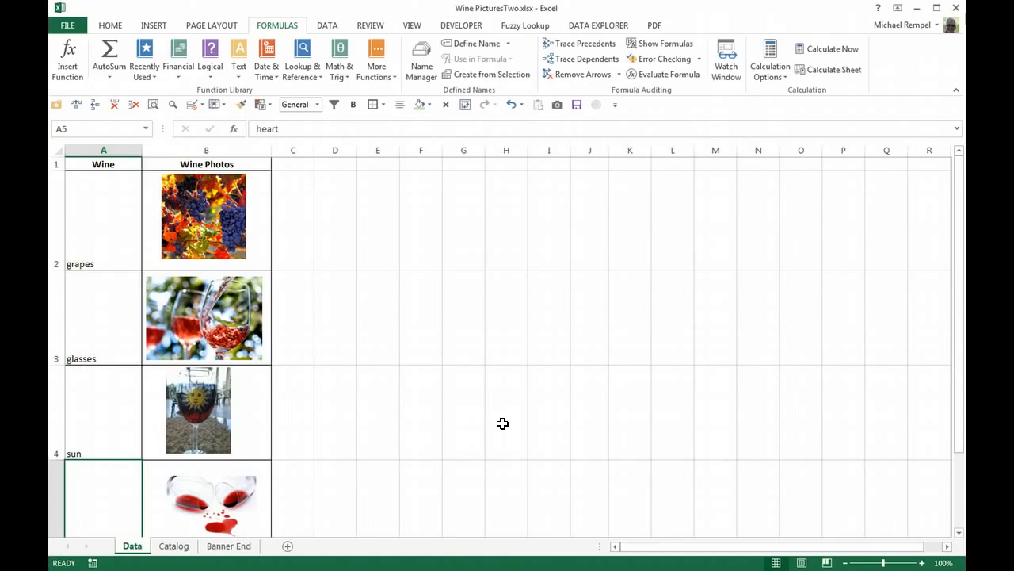
pyautogui.click(403, 267)
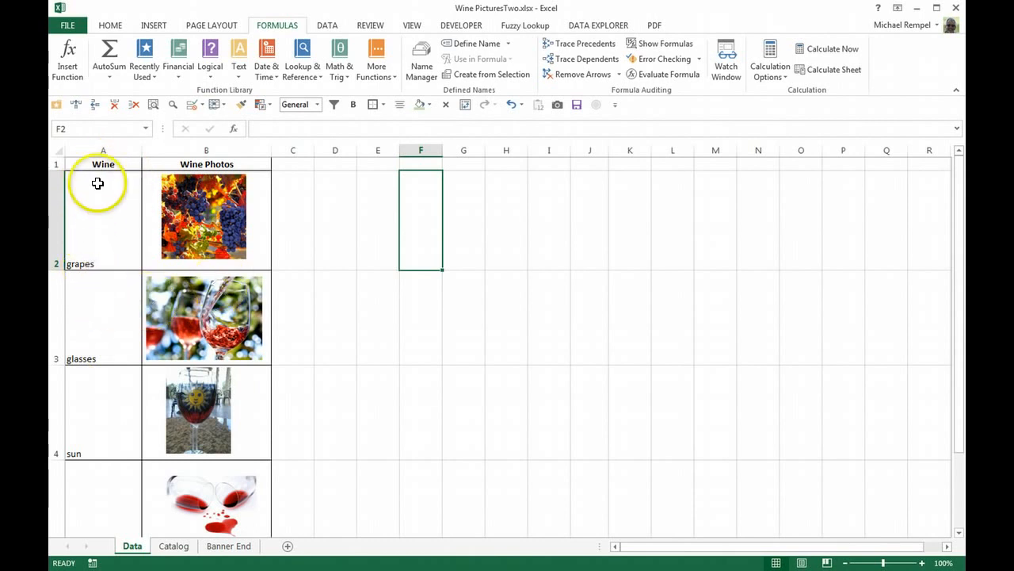
# - Create a named range from the Wine column A1:A5 on the Data sheet using its top row, and check the name
pyautogui.moveTo(97, 164); pyautogui.dragTo(103, 489)
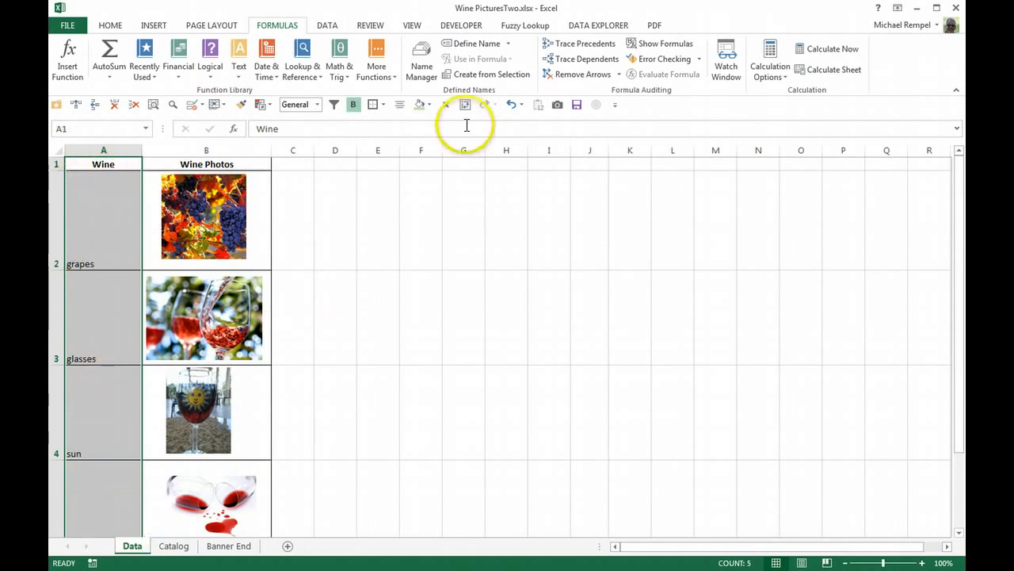
pyautogui.click(469, 74)
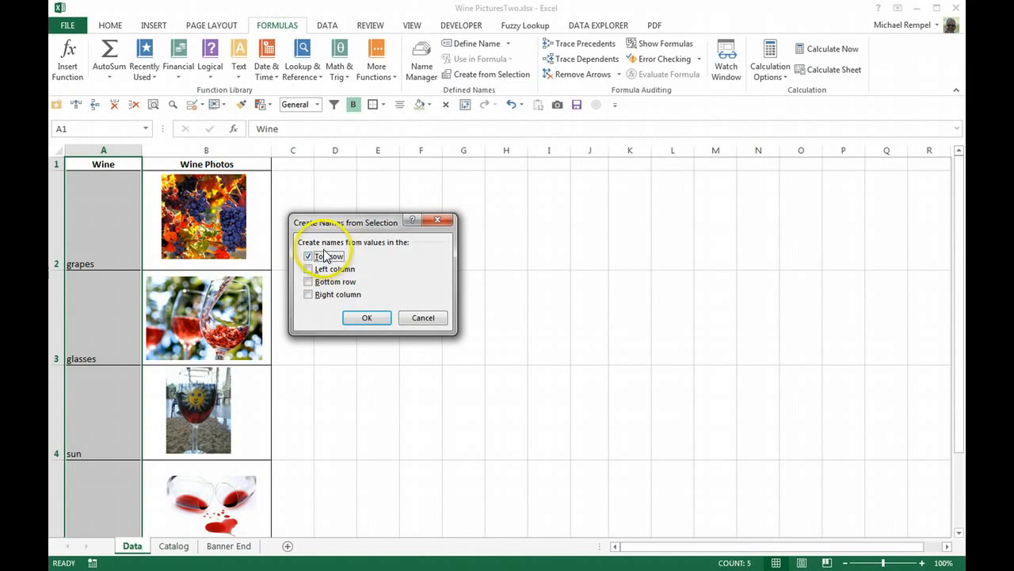
pyautogui.click(365, 319)
pyautogui.click(437, 351)
pyautogui.moveTo(106, 233); pyautogui.dragTo(116, 482)
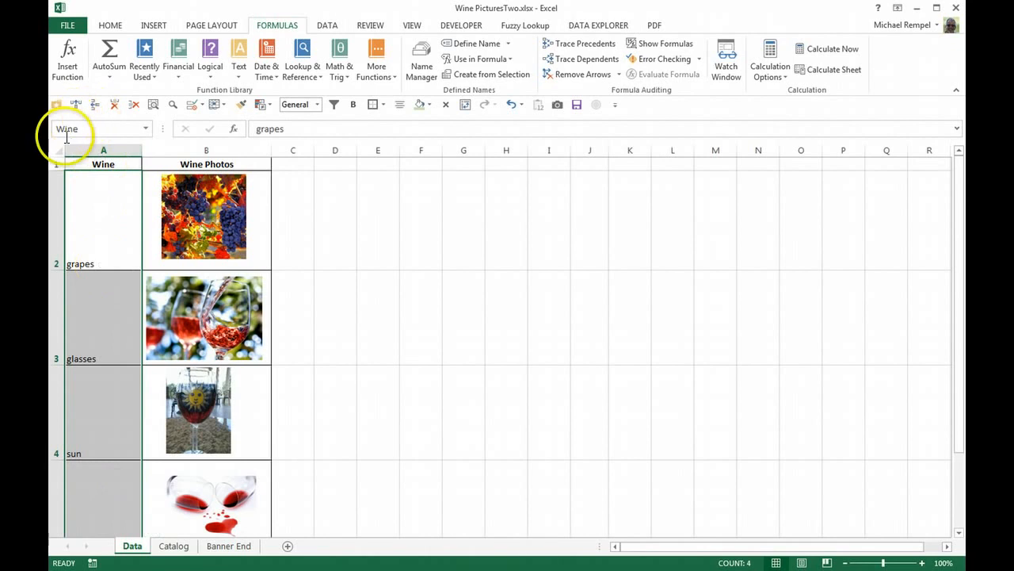
pyautogui.click(345, 309)
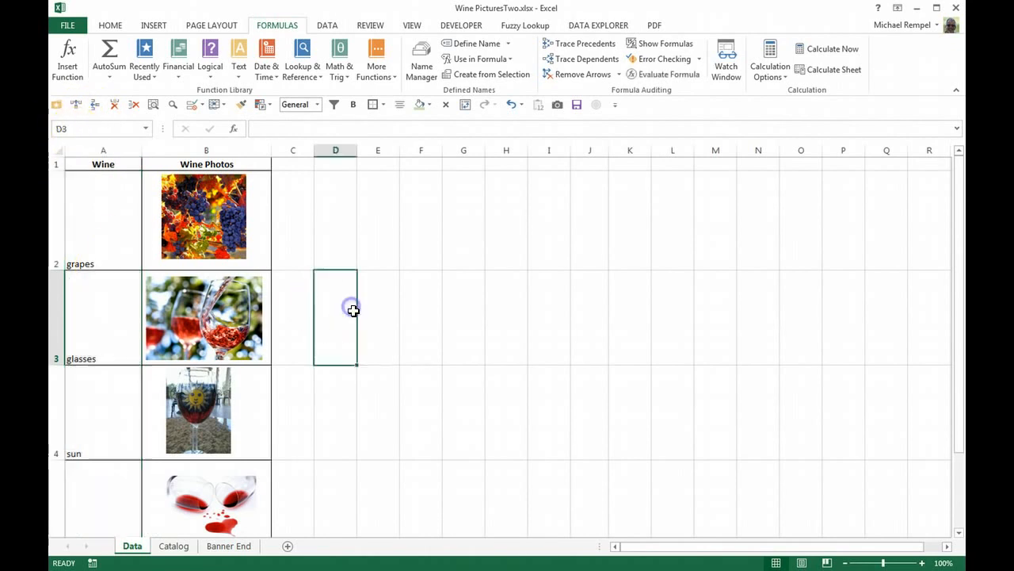
# - Add list data validation to cell C2 on the Catalog sheet with =Wine as the source
pyautogui.click(172, 546)
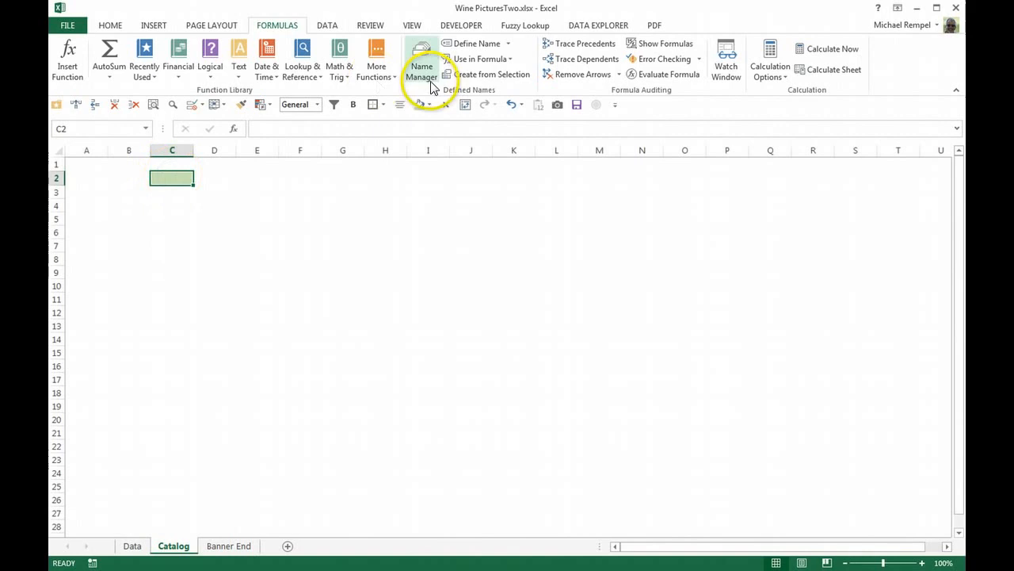
pyautogui.click(329, 25)
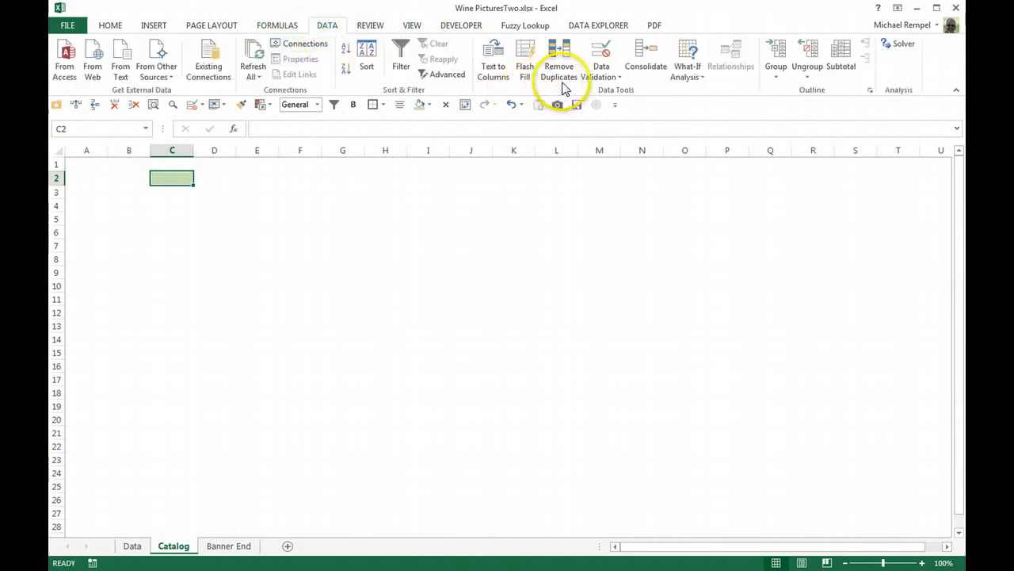
pyautogui.click(601, 73)
pyautogui.click(610, 92)
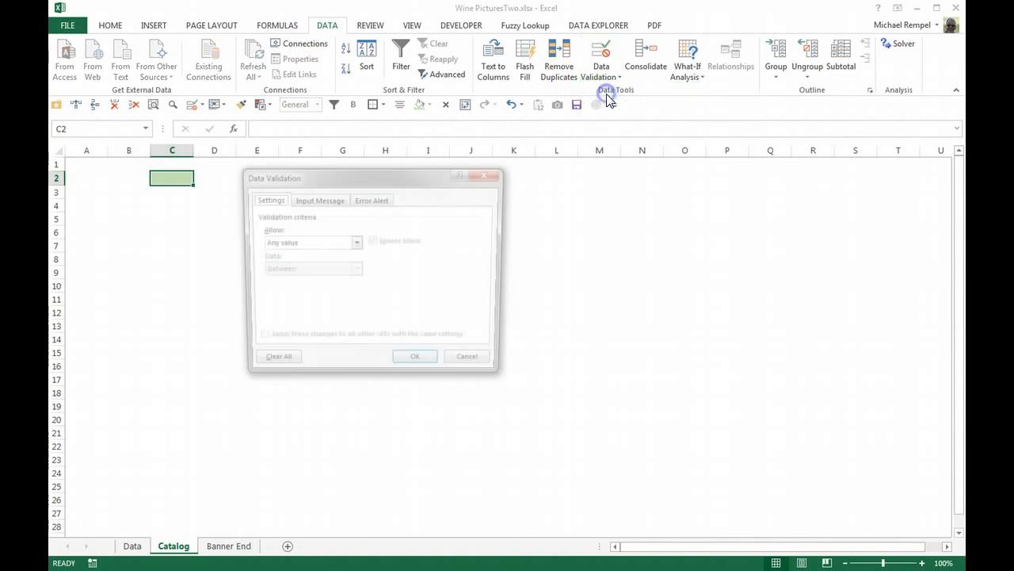
pyautogui.click(356, 243)
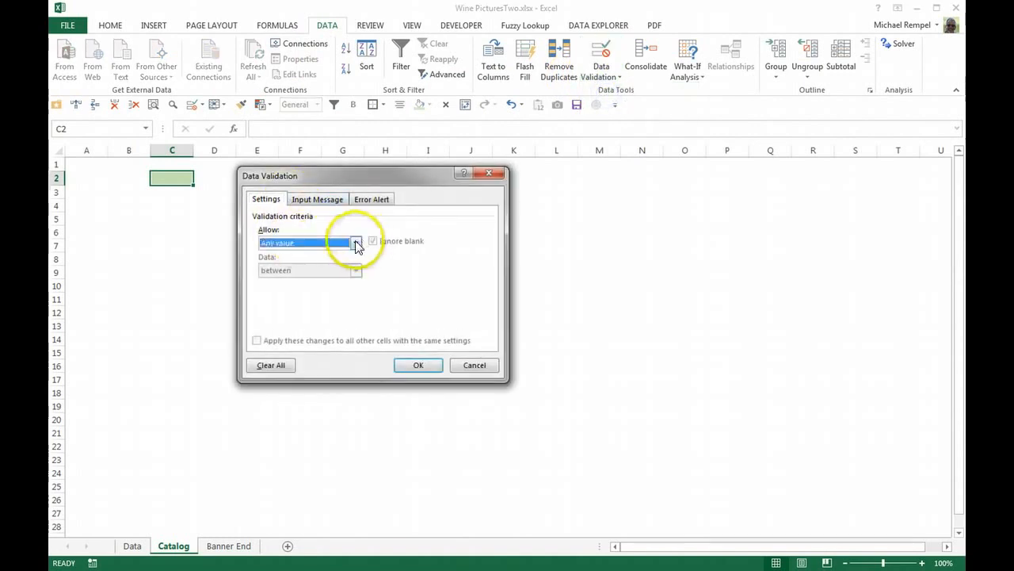
pyautogui.click(295, 281)
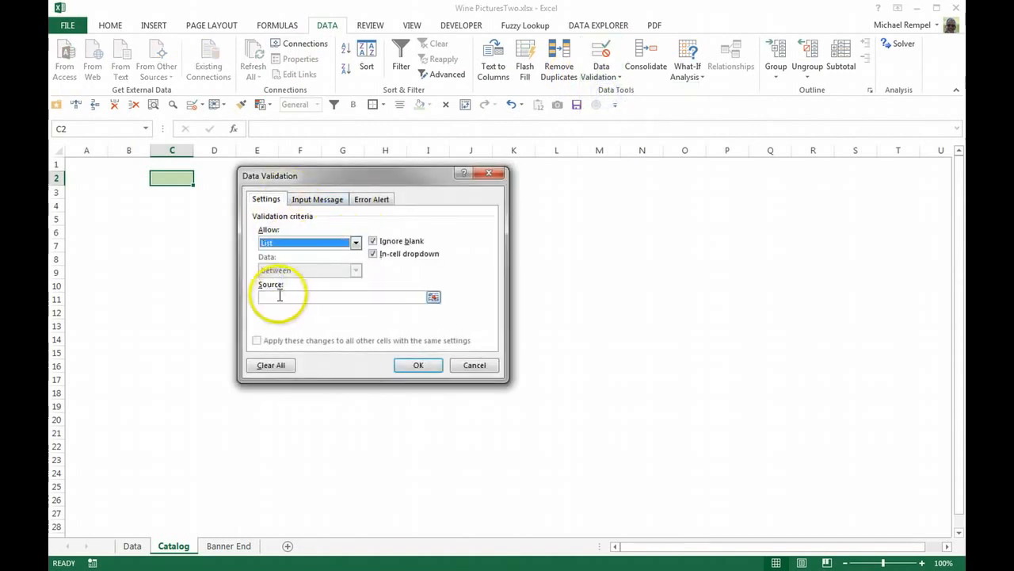
pyautogui.click(274, 298)
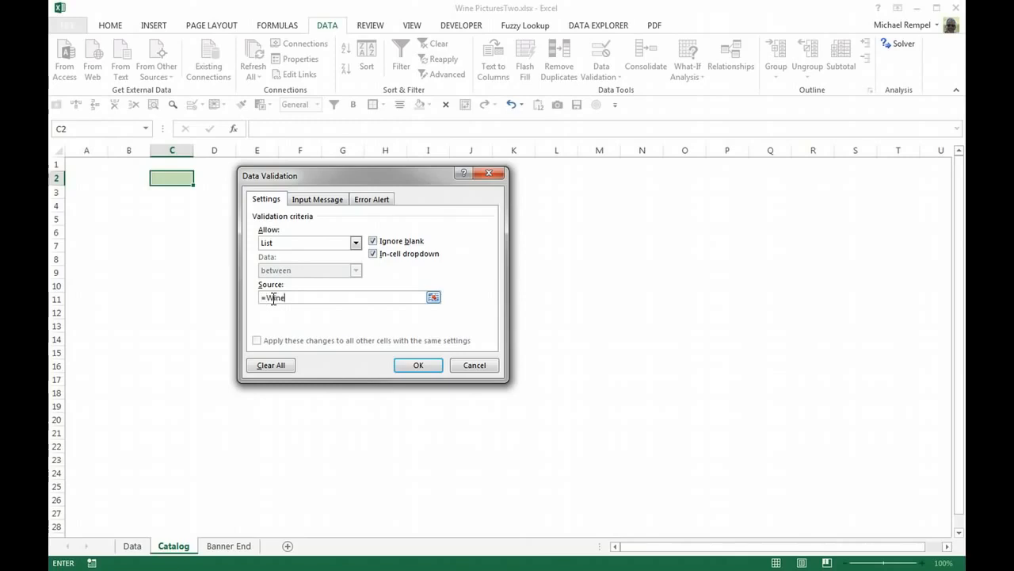
pyautogui.click(419, 365)
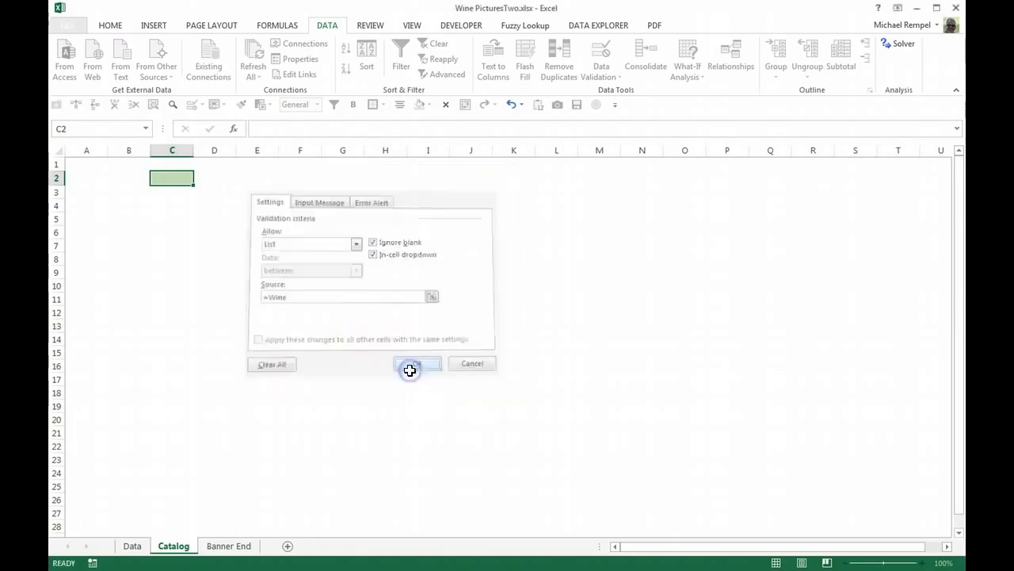
# - Test the drop-down list in cell C2 by choosing glasses and finally heart
pyautogui.click(144, 231)
pyautogui.click(183, 174)
pyautogui.click(201, 184)
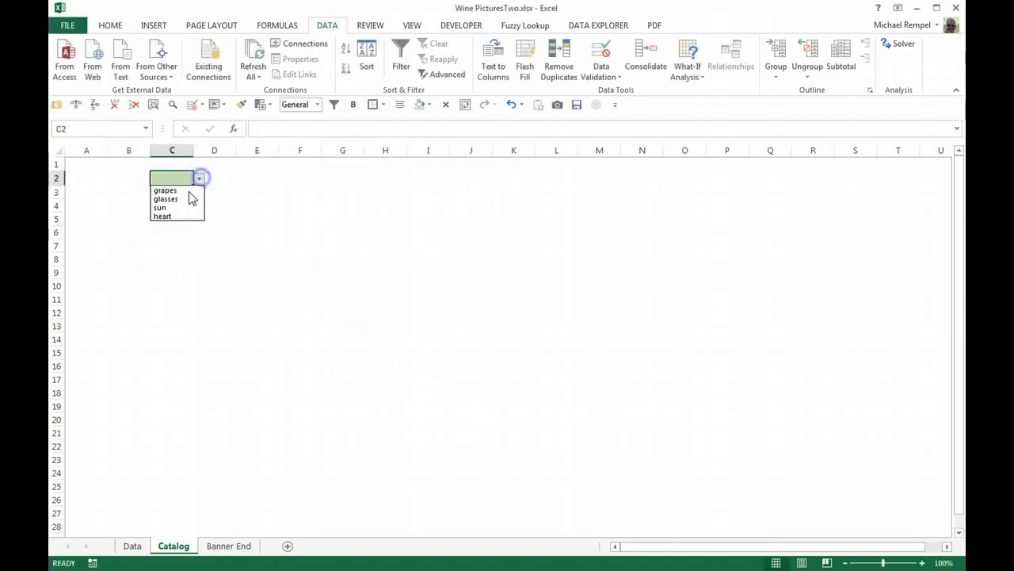
pyautogui.click(176, 195)
pyautogui.click(198, 181)
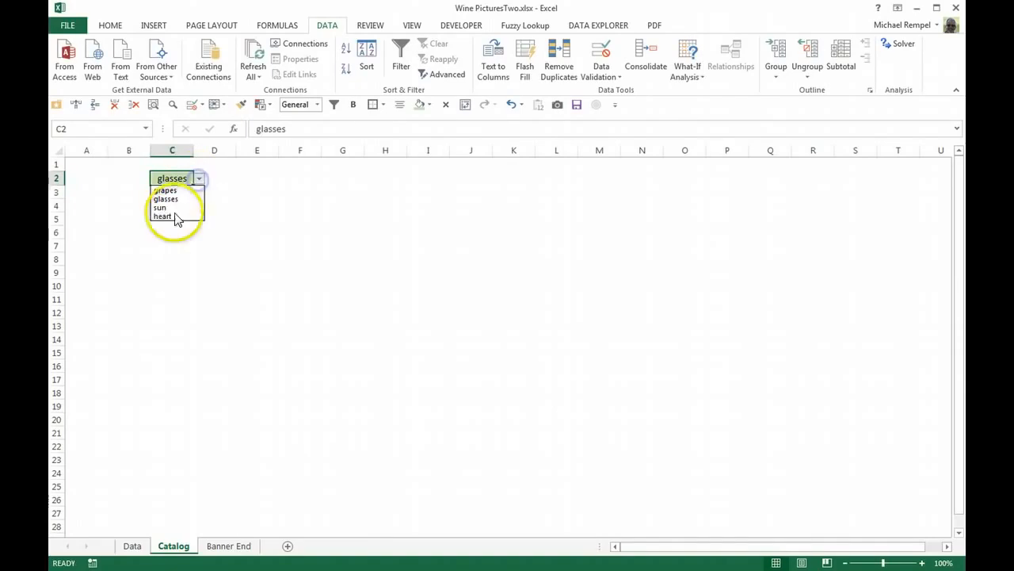
pyautogui.click(175, 218)
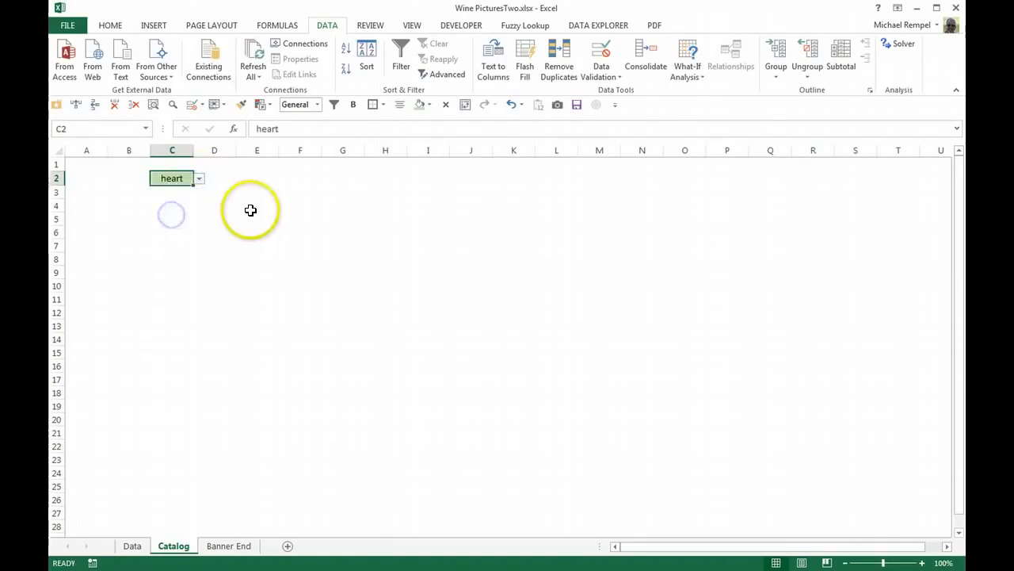
# - Create names for the photo cells from the selection A2:B5 on the Data sheet, using the left column
pyautogui.click(132, 545)
pyautogui.click(491, 281)
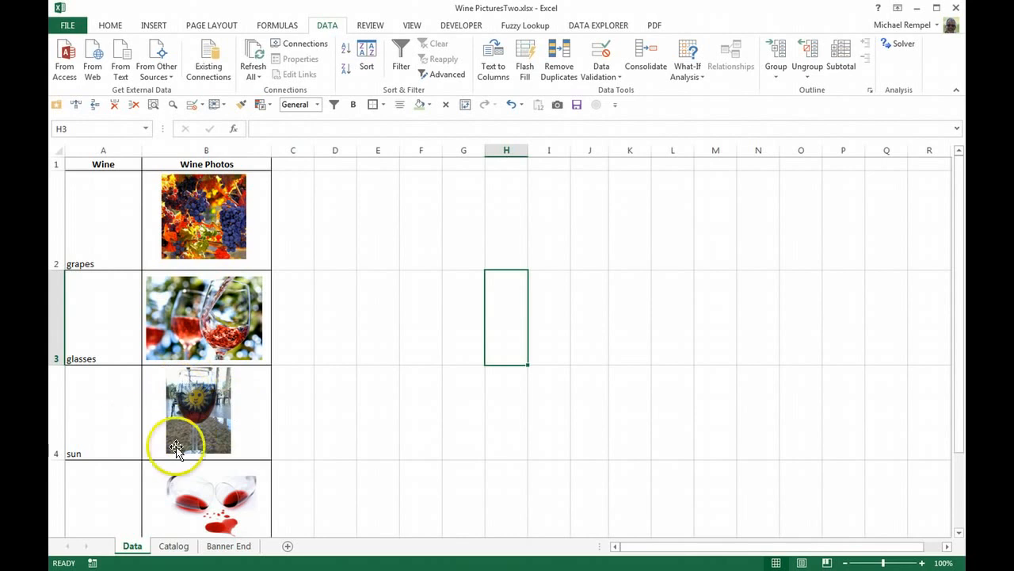
pyautogui.moveTo(104, 204); pyautogui.dragTo(190, 469)
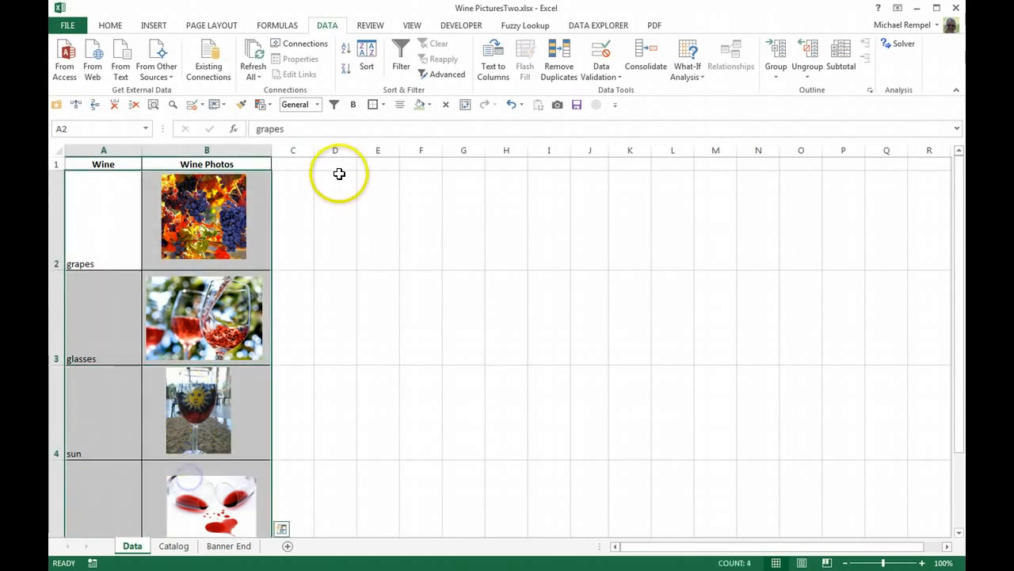
pyautogui.click(284, 30)
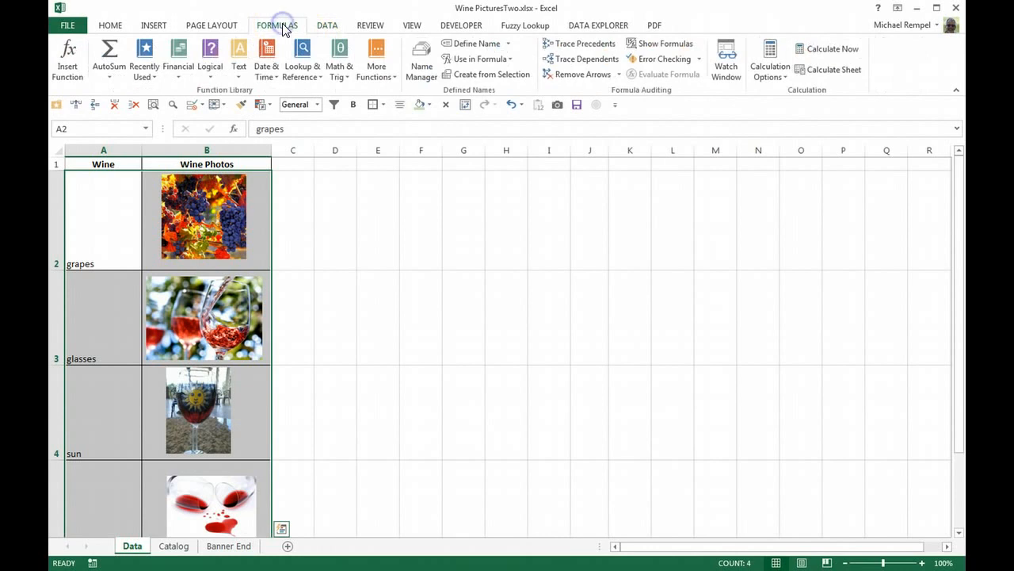
pyautogui.click(475, 77)
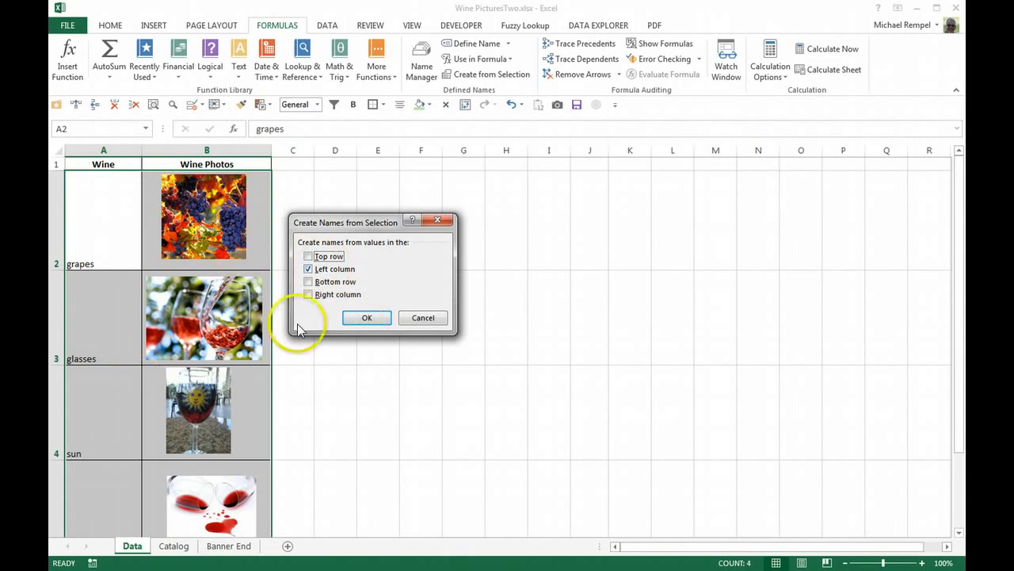
pyautogui.click(362, 319)
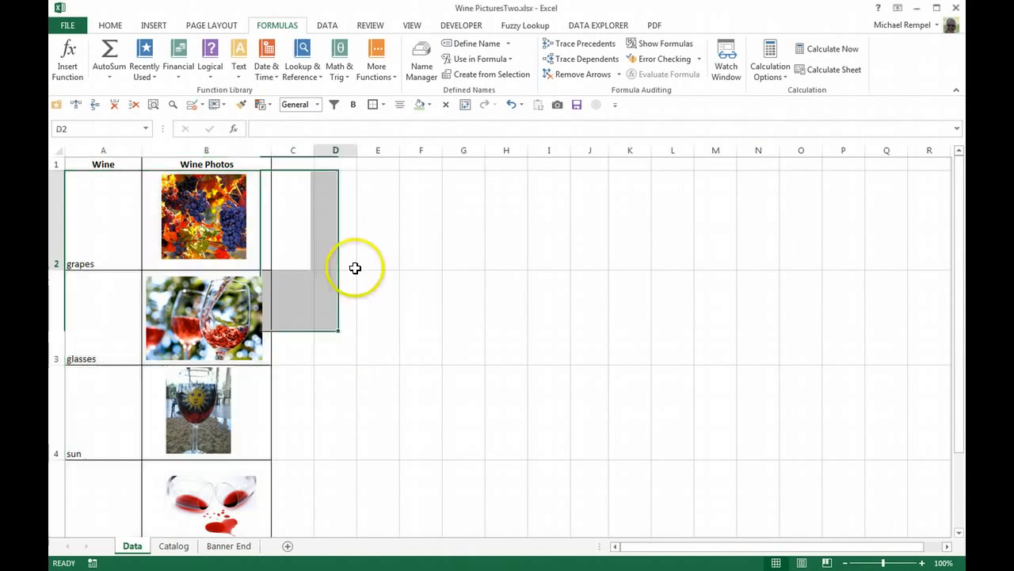
pyautogui.click(353, 267)
# - Check the names assigned to photo cells B2 through B5, and return to the Catalog sheet
pyautogui.click(258, 205)
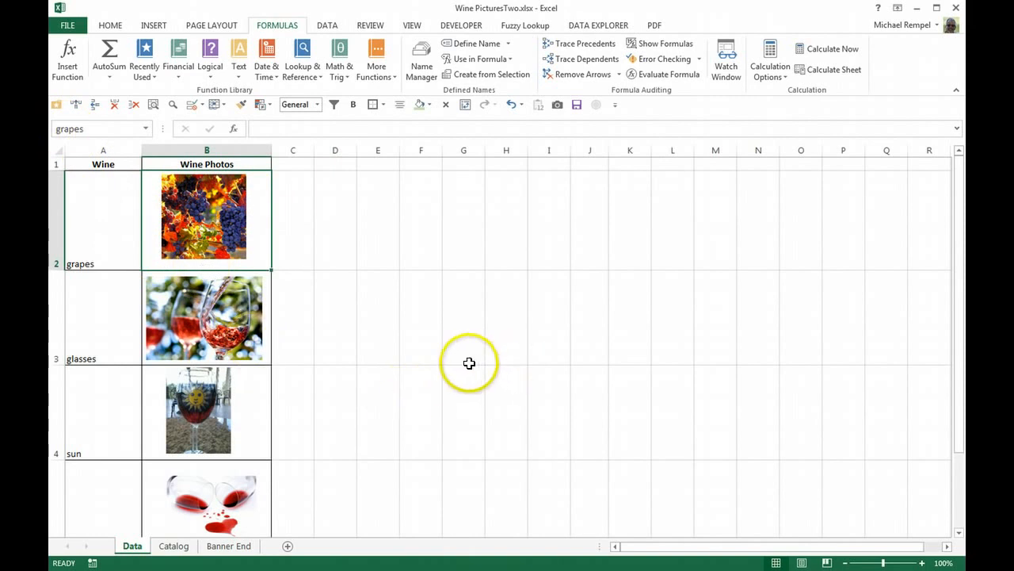
pyautogui.press('Down')
pyautogui.press('Down')
pyautogui.press('Down')
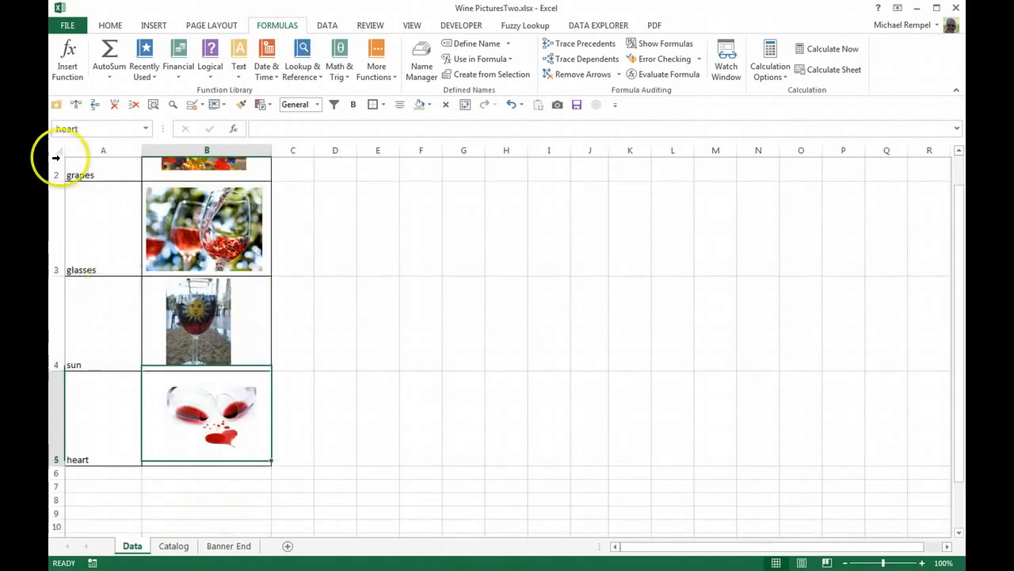
pyautogui.scroll(1, 550, 368)
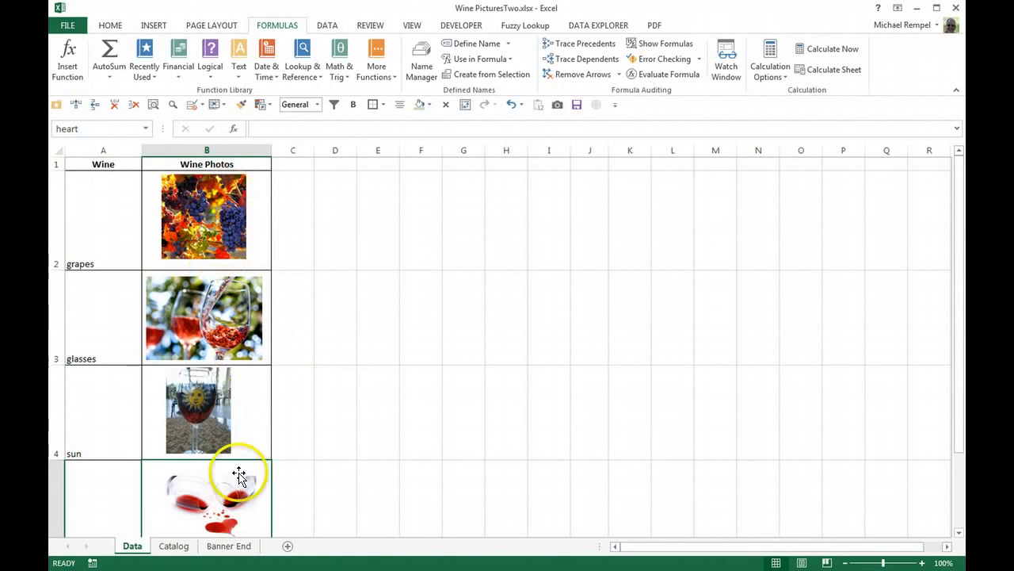
pyautogui.click(174, 546)
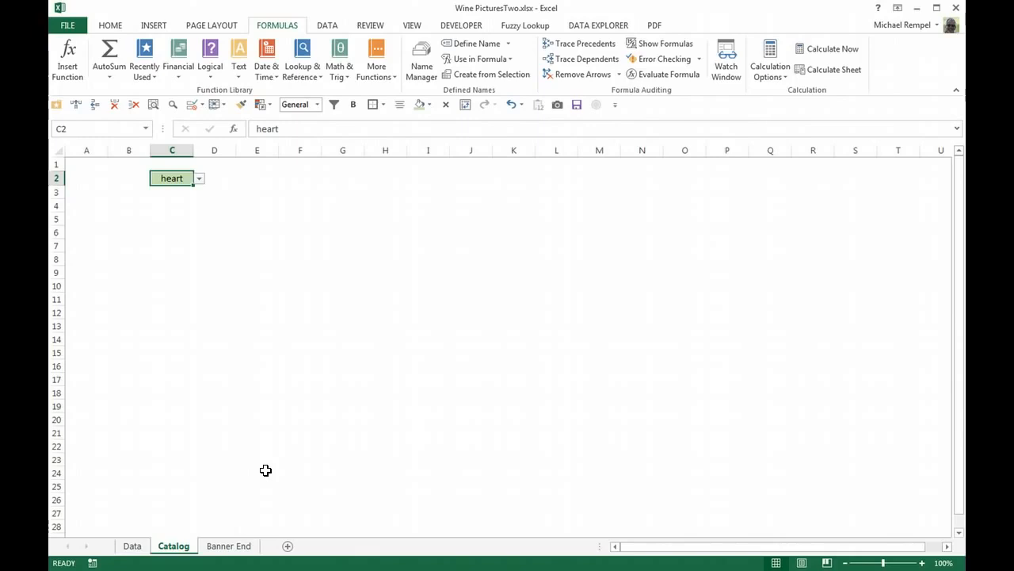
pyautogui.click(312, 277)
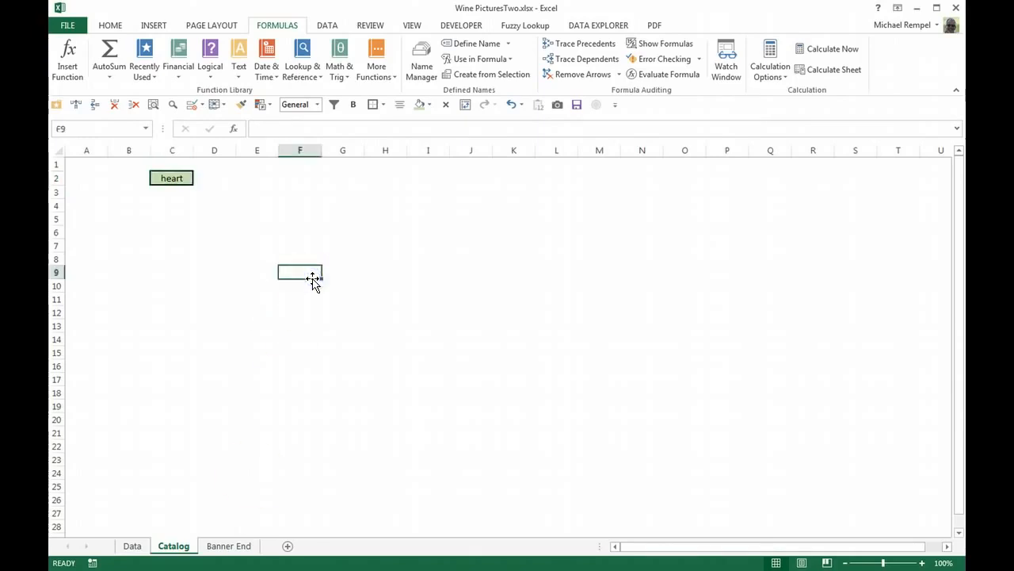
pyautogui.write('=ind')
pyautogui.press('Down')
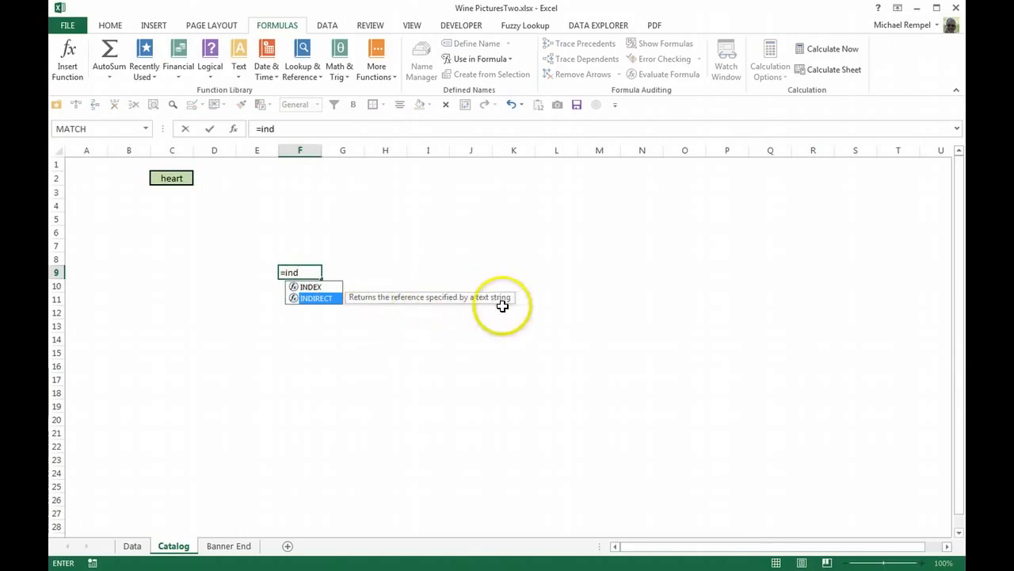
pyautogui.press('Escape')
pyautogui.press('Escape')
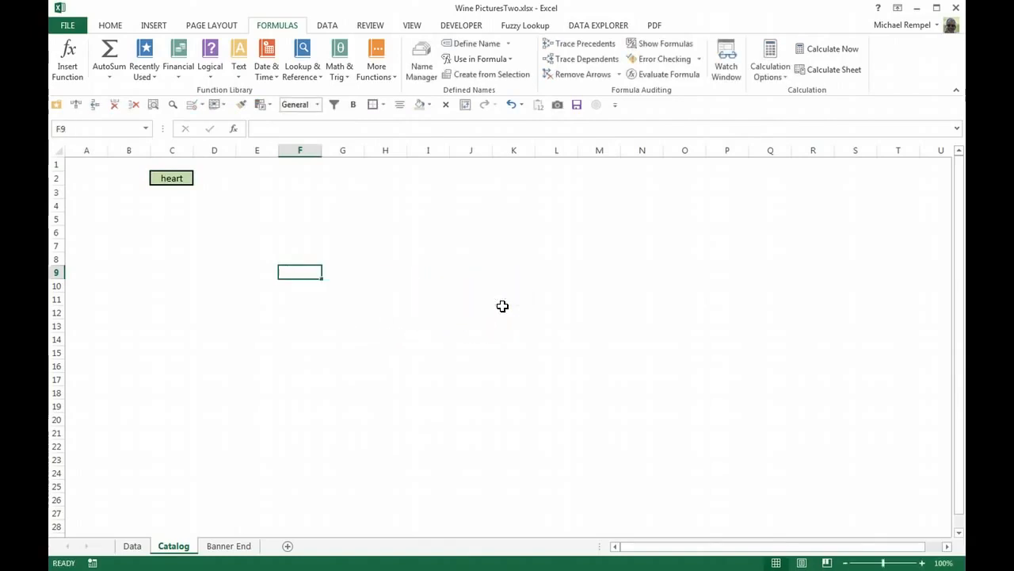
# - Define a workbook-scoped name WinePhoto that refers to =INDIRECT(Catalog!$C$2)
pyautogui.click(167, 177)
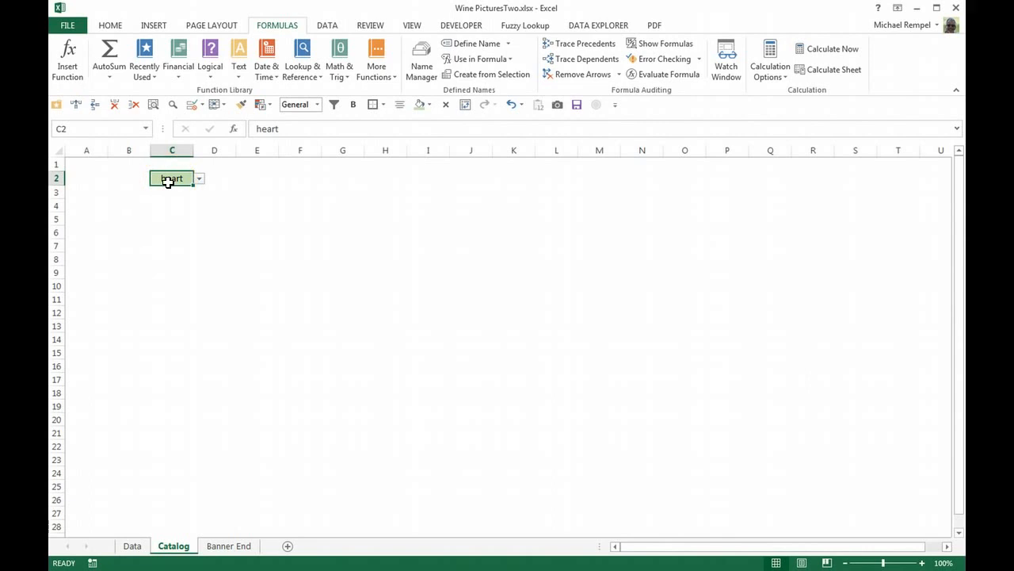
pyautogui.hotkey('ctrl', 'F3')
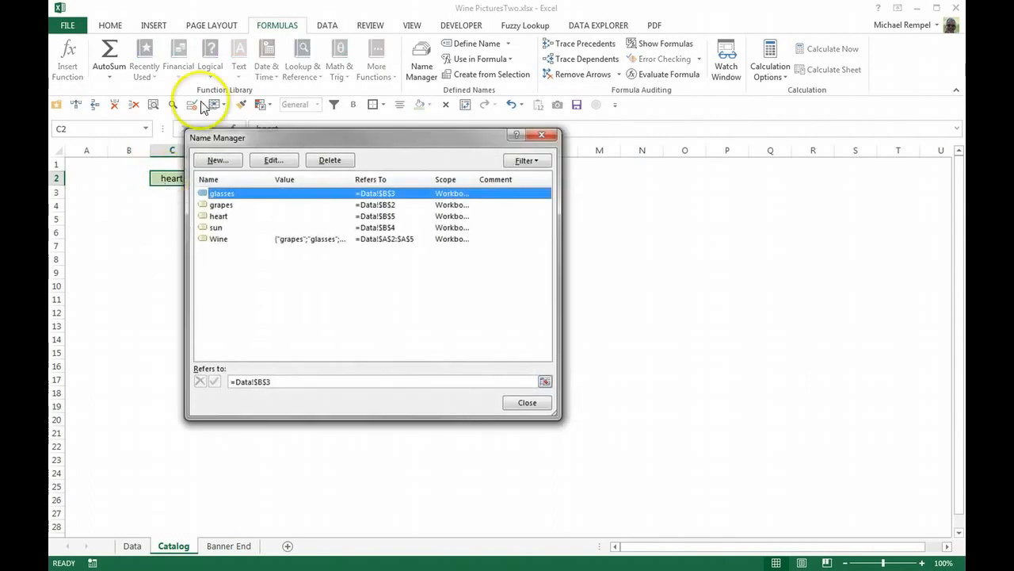
pyautogui.moveTo(357, 129); pyautogui.dragTo(362, 160)
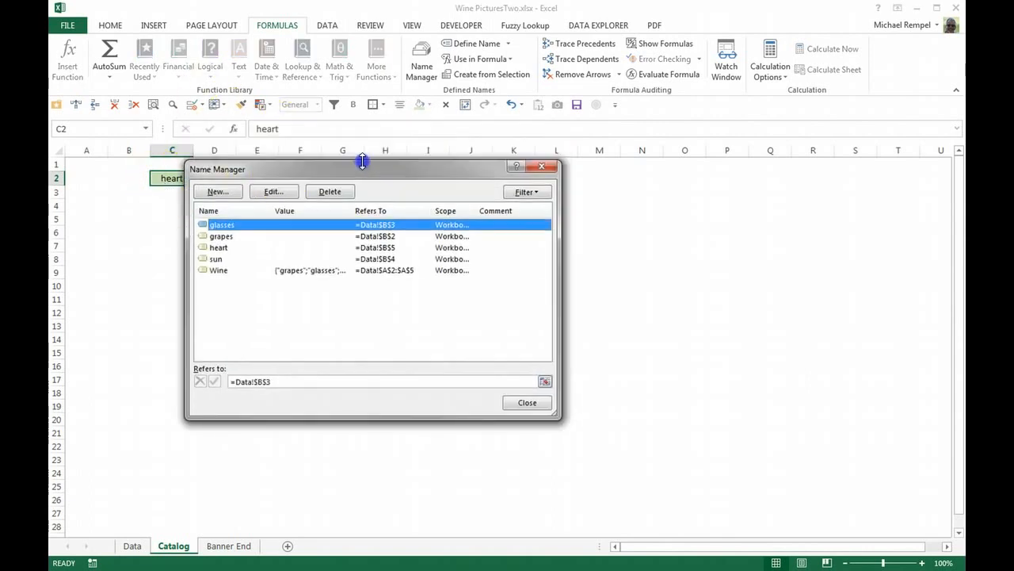
pyautogui.click(212, 191)
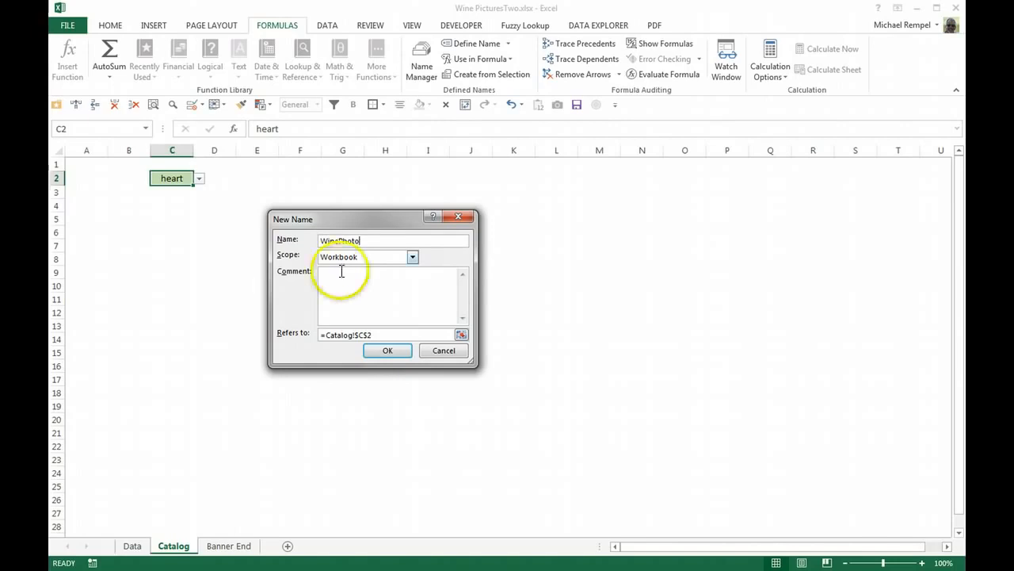
pyautogui.click(325, 335)
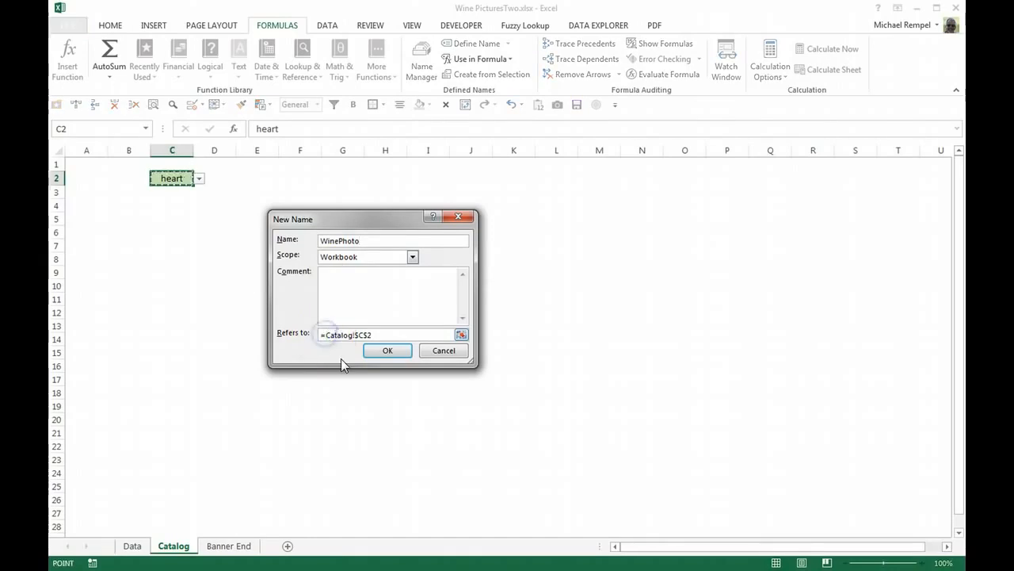
pyautogui.write('INDIRECT')
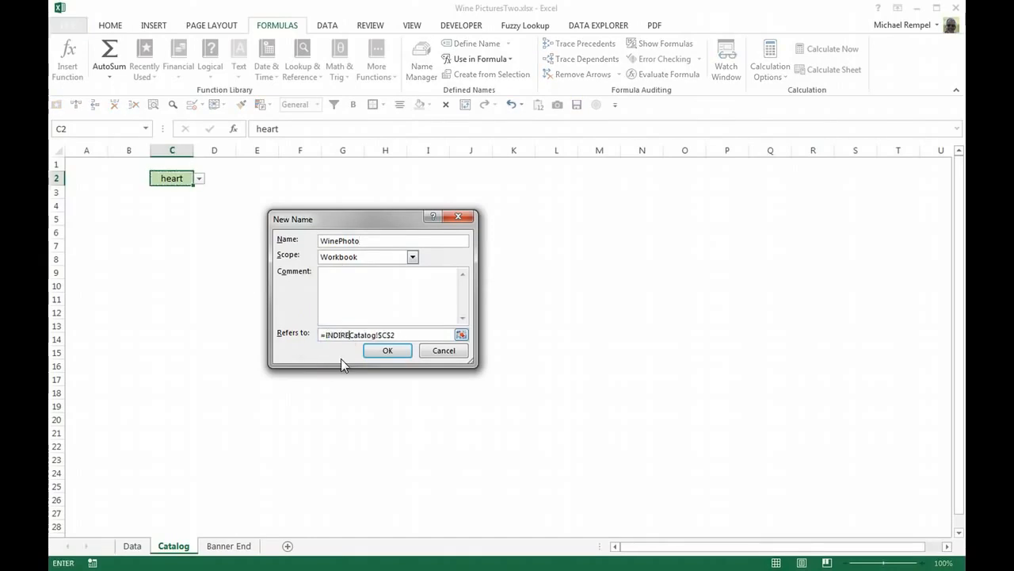
pyautogui.write('(')
pyautogui.click(404, 335)
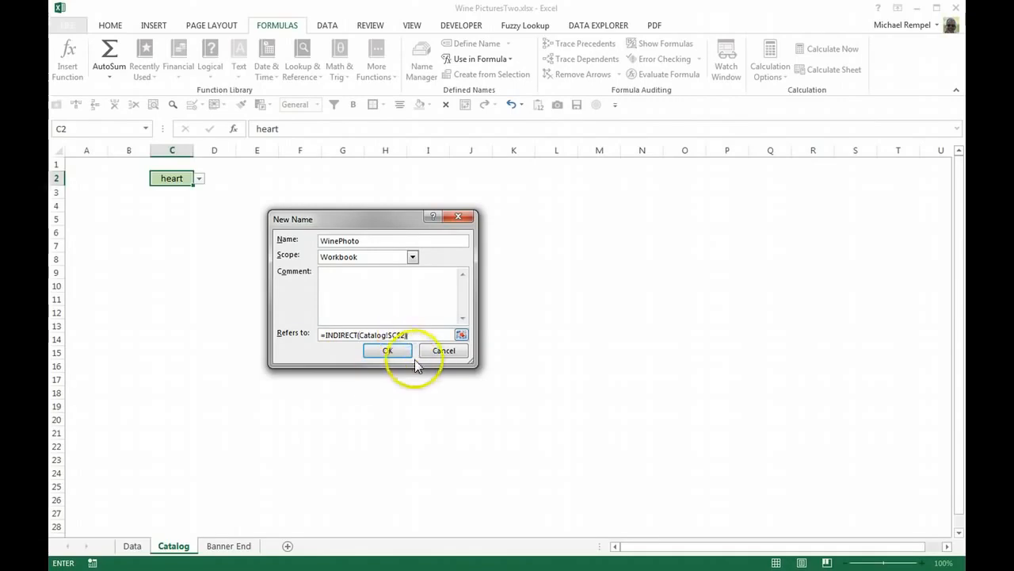
pyautogui.click(390, 351)
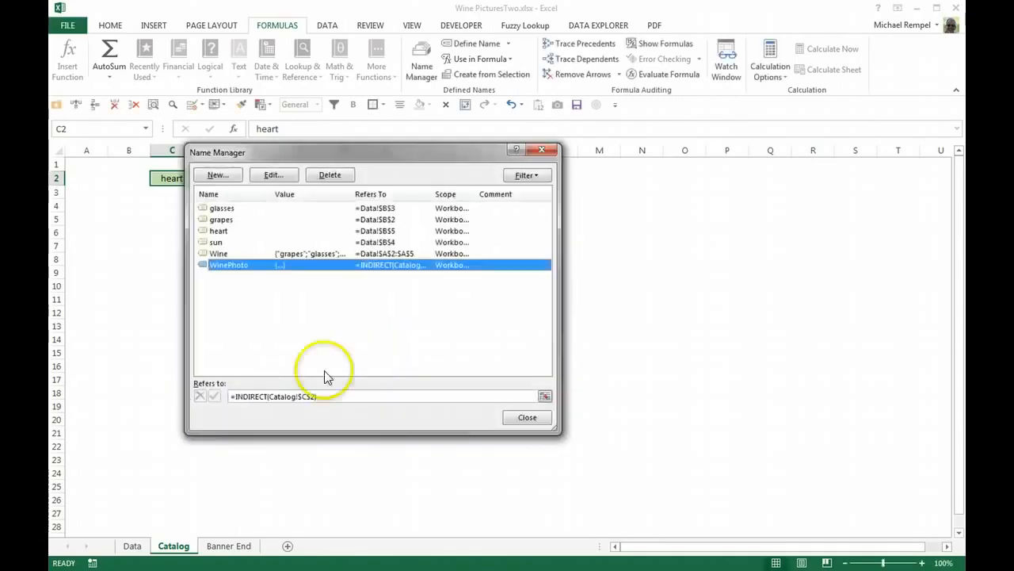
# - Check which cell the WinePhoto name points to on the Data sheet, and close the Name Manager
pyautogui.click(544, 395)
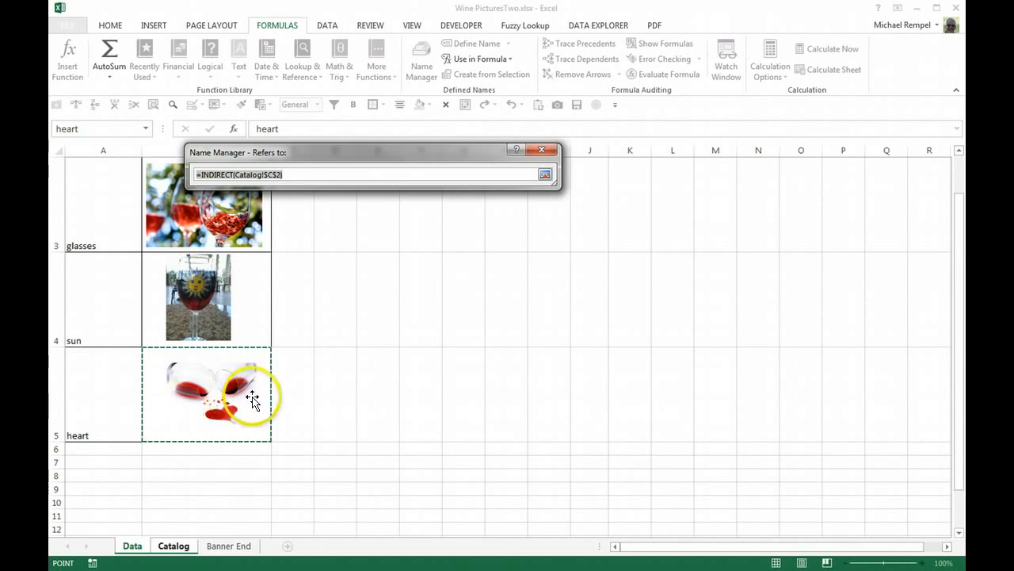
pyautogui.click(546, 172)
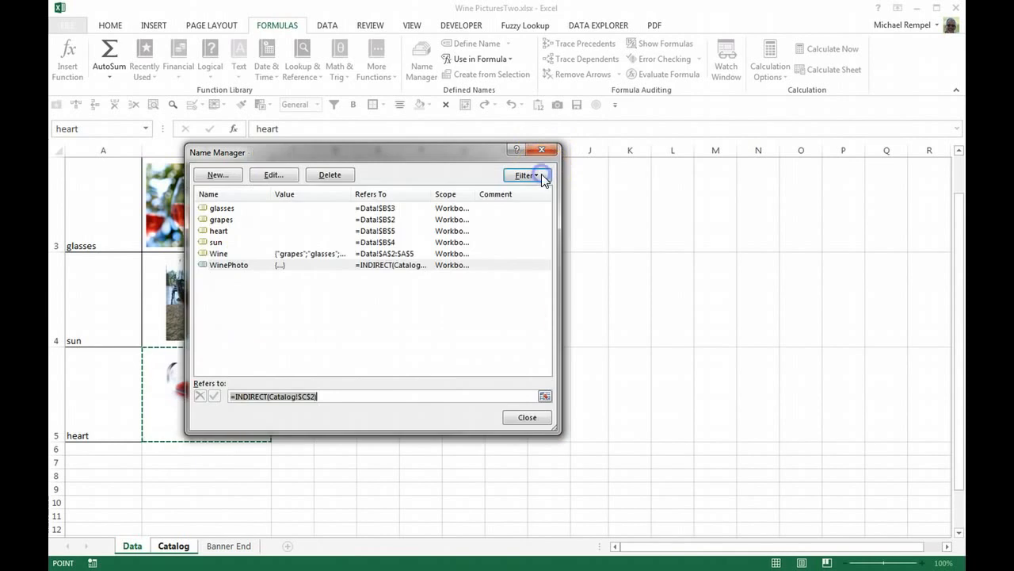
pyautogui.click(517, 420)
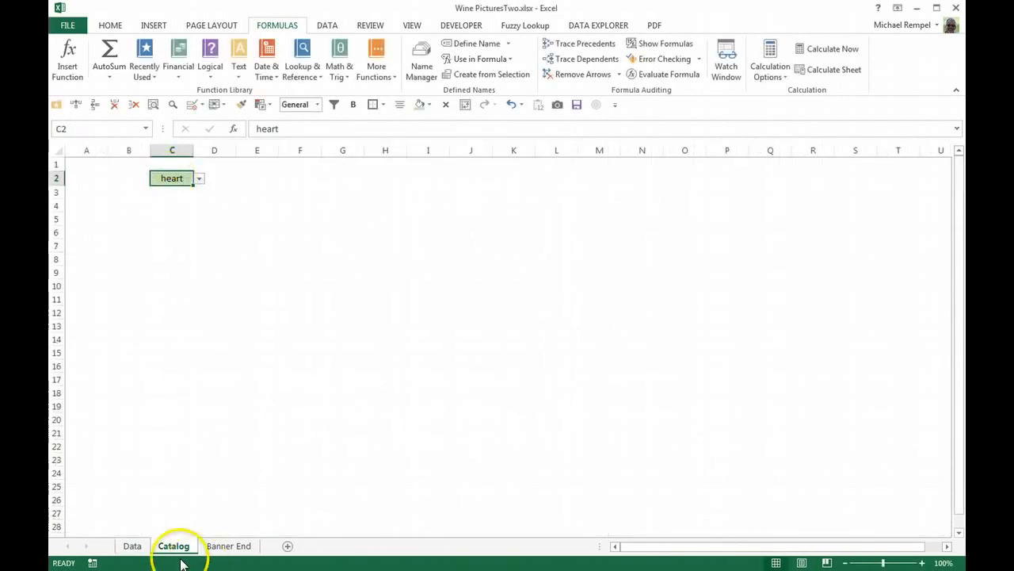
# - Copy the heart photo from the Data sheet, paste it on the Catalog sheet, and place it beside cell C2
pyautogui.click(131, 546)
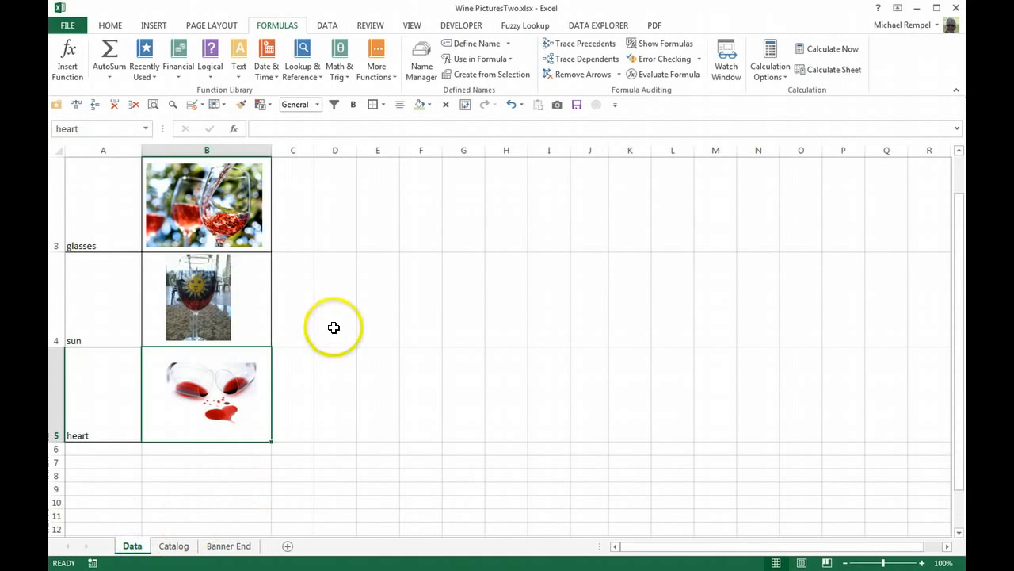
pyautogui.click(187, 409)
pyautogui.rightClick(192, 409)
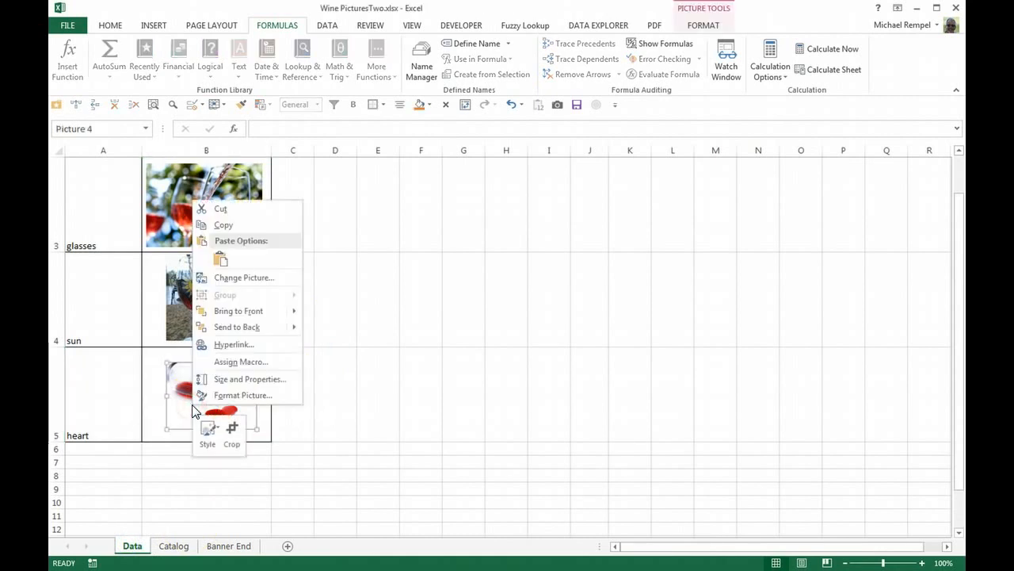
pyautogui.click(222, 225)
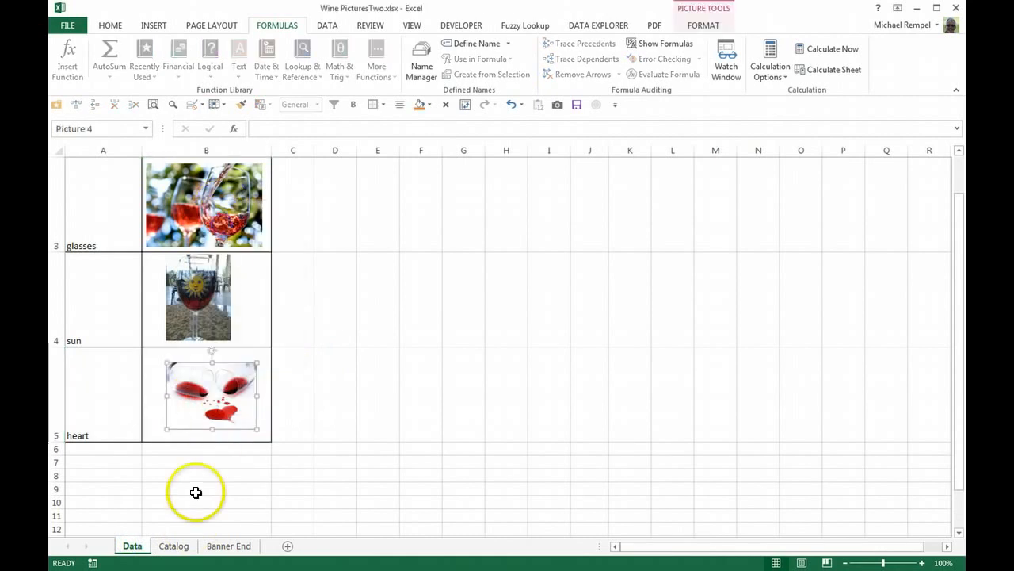
pyautogui.click(174, 546)
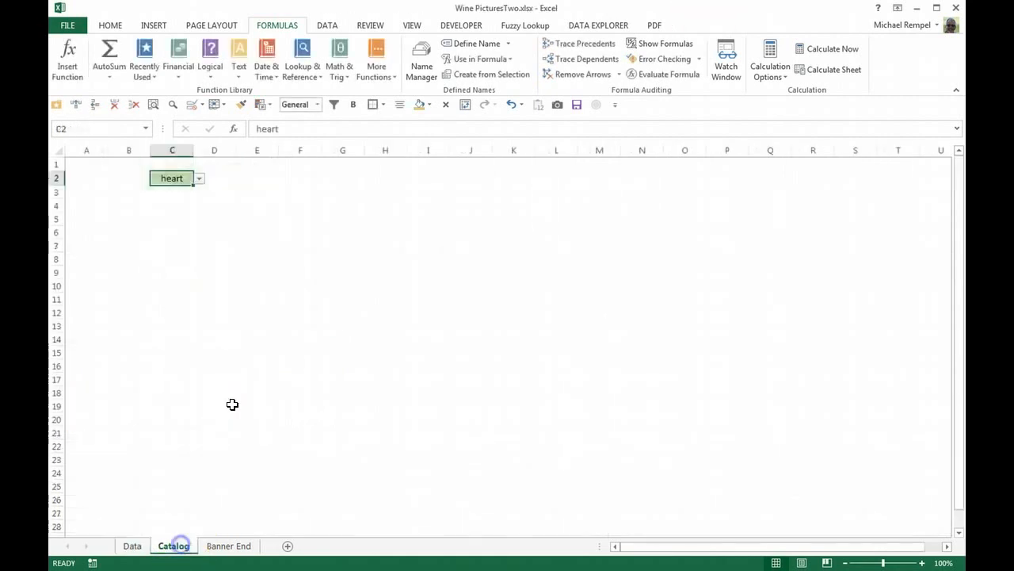
pyautogui.click(242, 192)
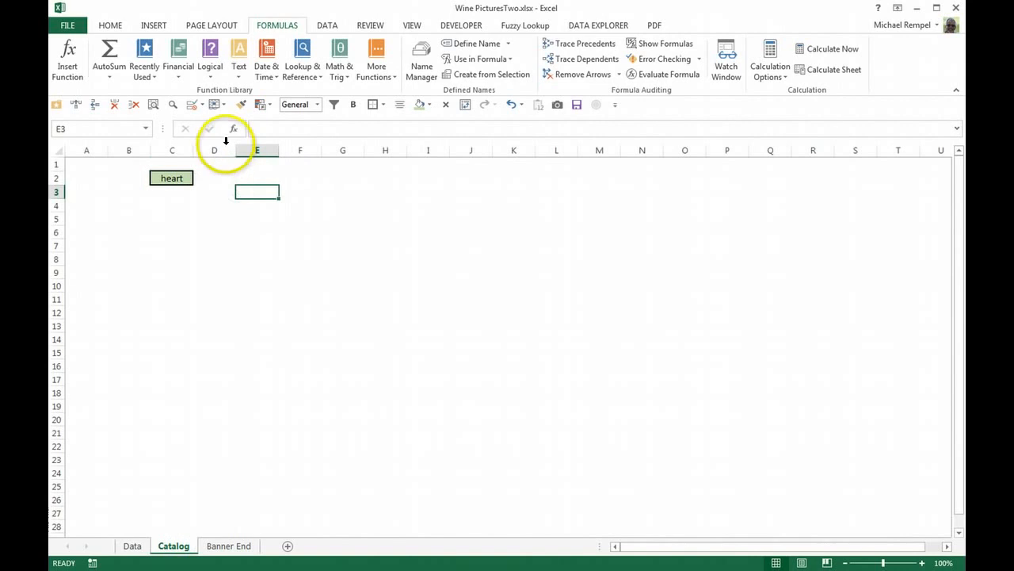
pyautogui.rightClick(242, 191)
pyautogui.click(271, 252)
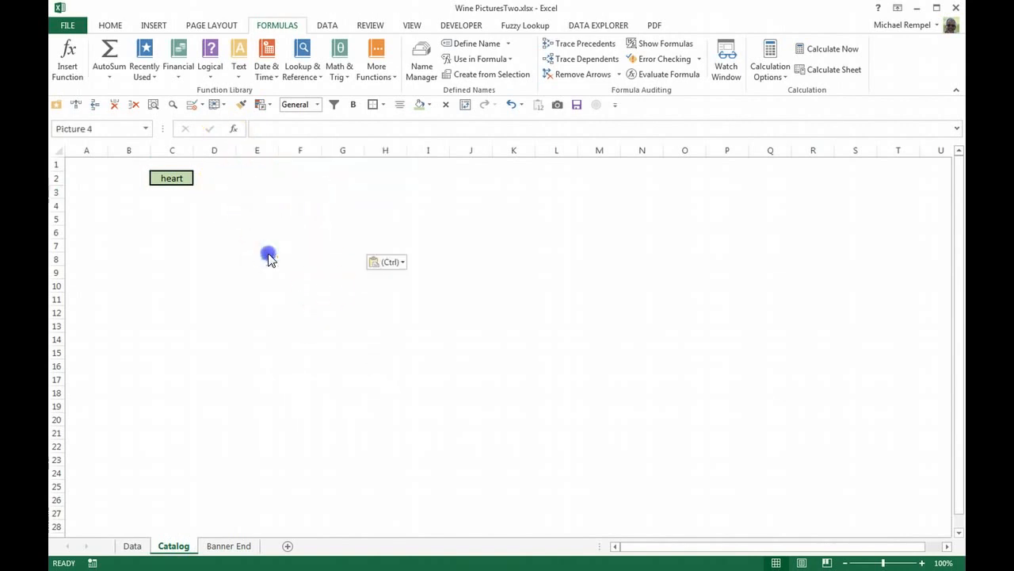
pyautogui.moveTo(270, 218); pyautogui.dragTo(255, 207)
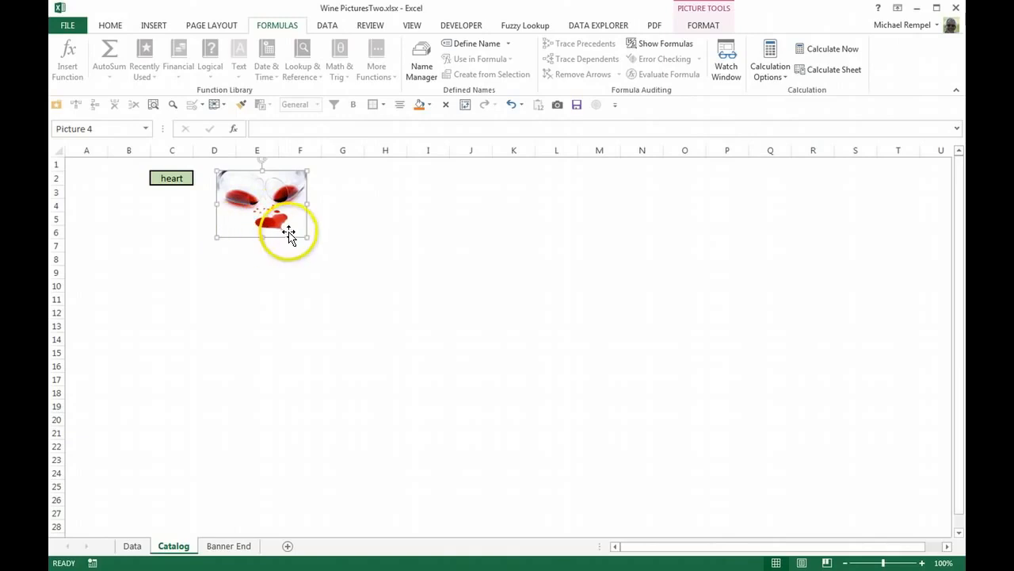
# - Link the pasted heart picture on the Catalog sheet to the formula =WinePhoto
pyautogui.click(264, 127)
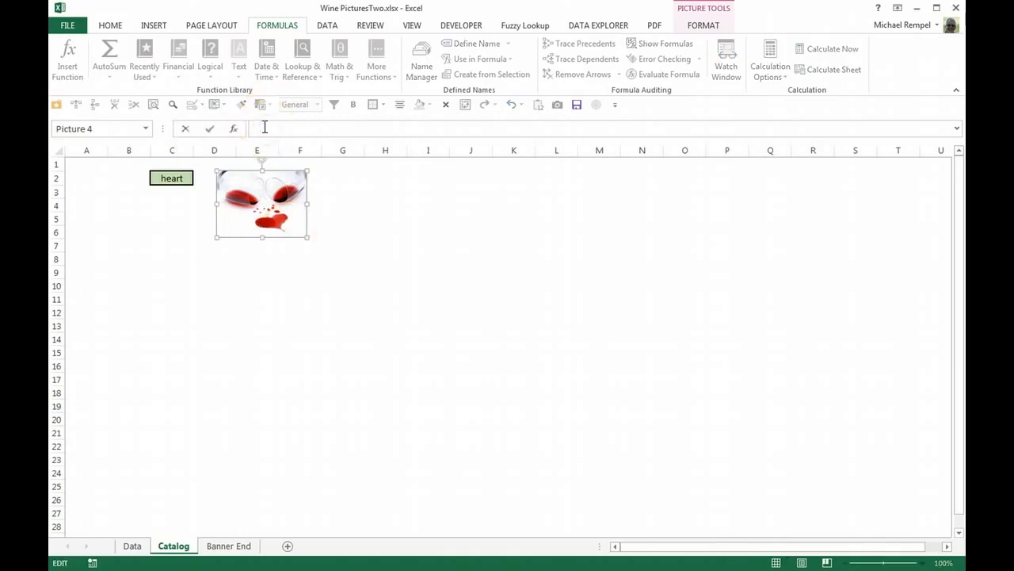
pyautogui.write('=')
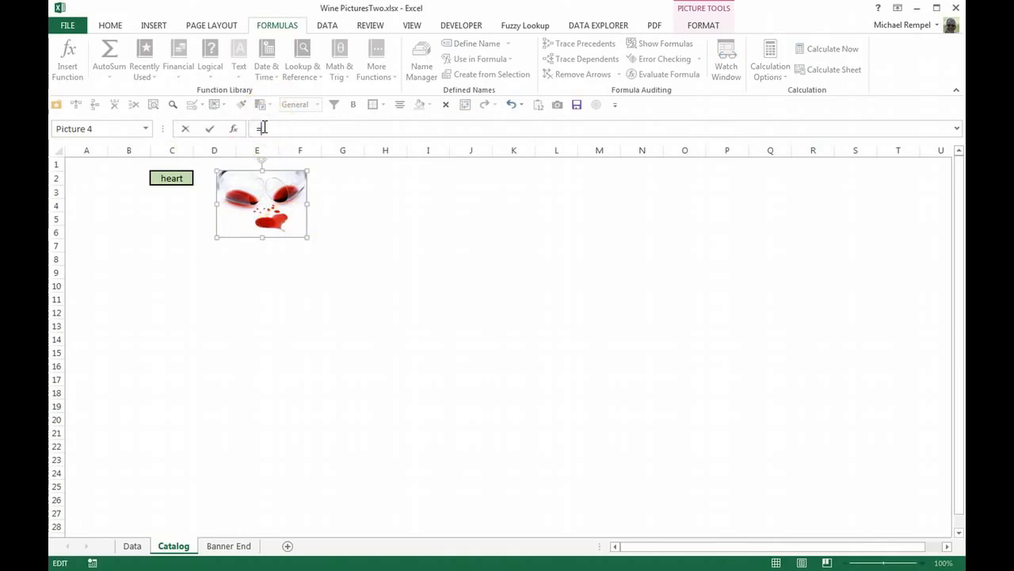
pyautogui.write('W')
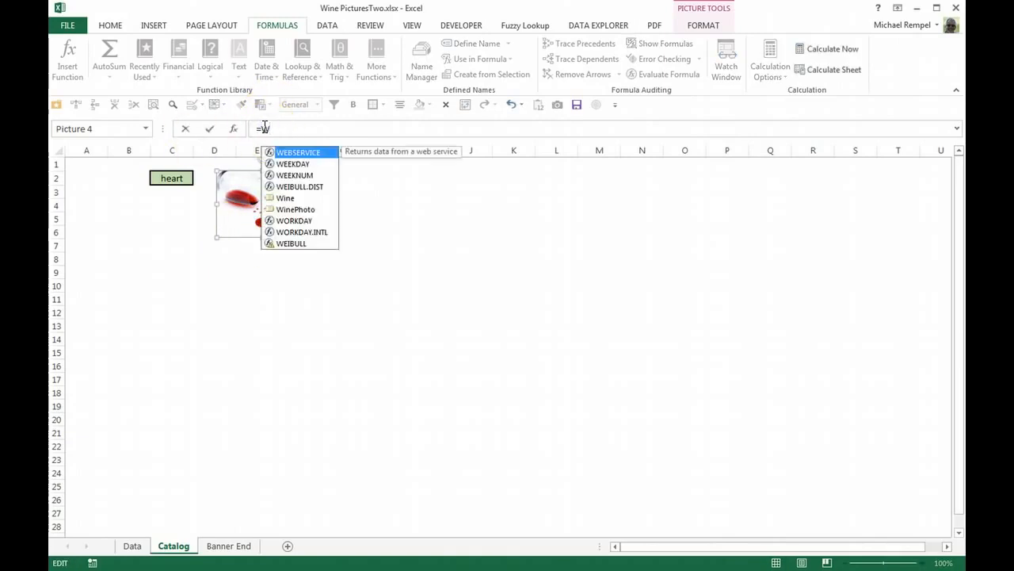
pyautogui.click(294, 215)
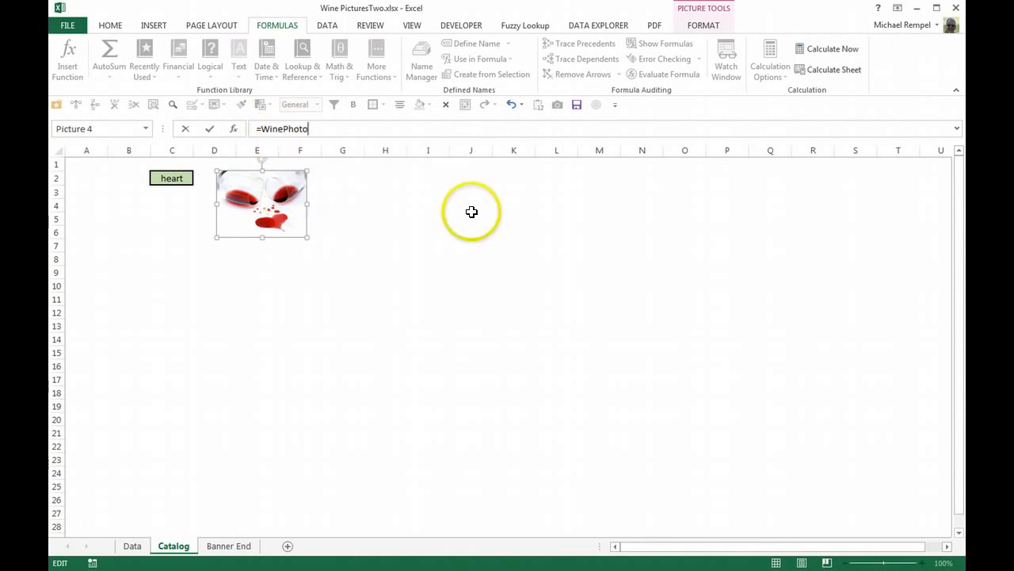
pyautogui.press('Return')
pyautogui.click(409, 366)
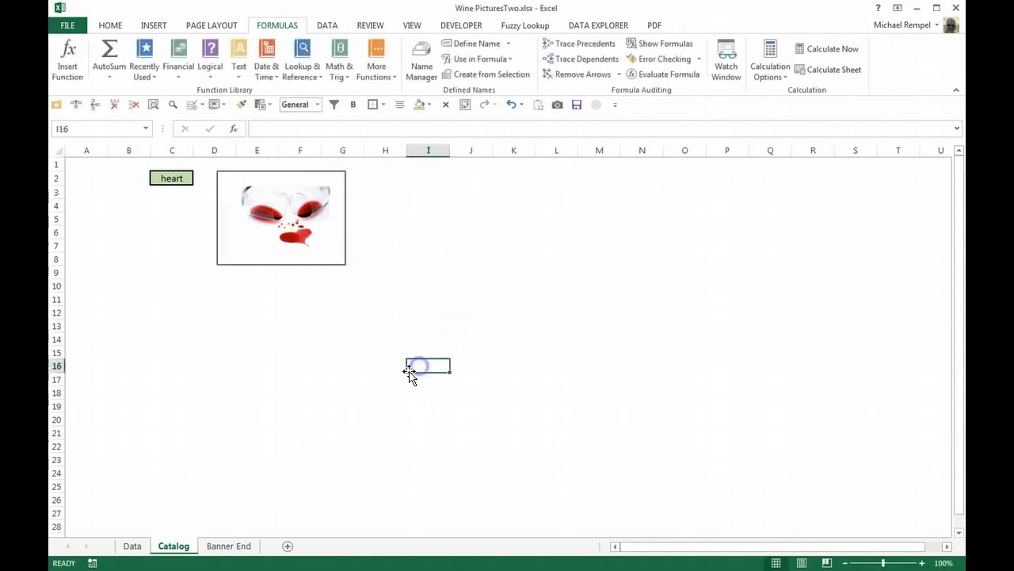
# - Test the picture lookup by choosing glasses, grapes, sun, heart and finally glasses in cell C2's drop-down list
pyautogui.click(165, 179)
pyautogui.click(197, 181)
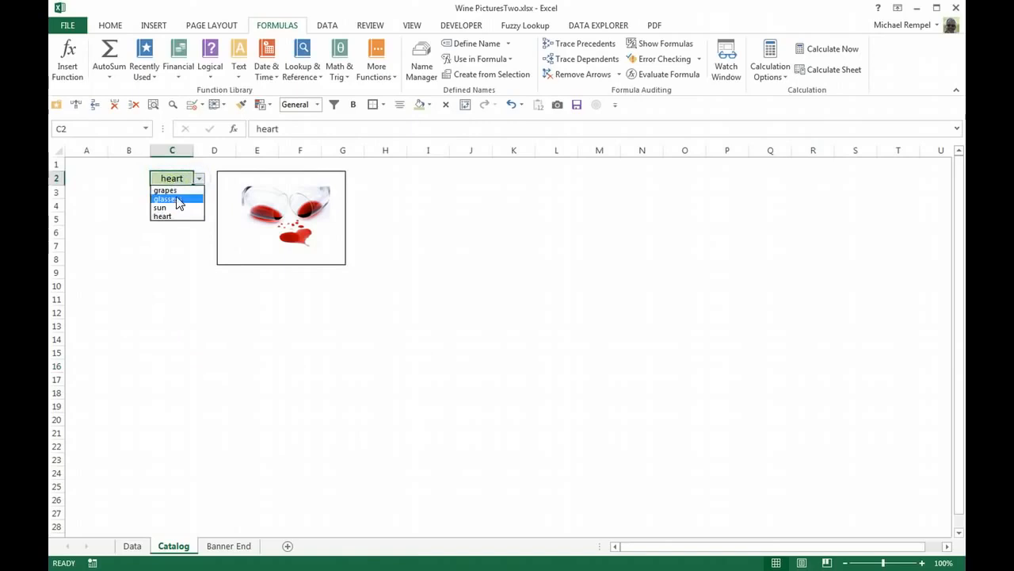
pyautogui.click(168, 198)
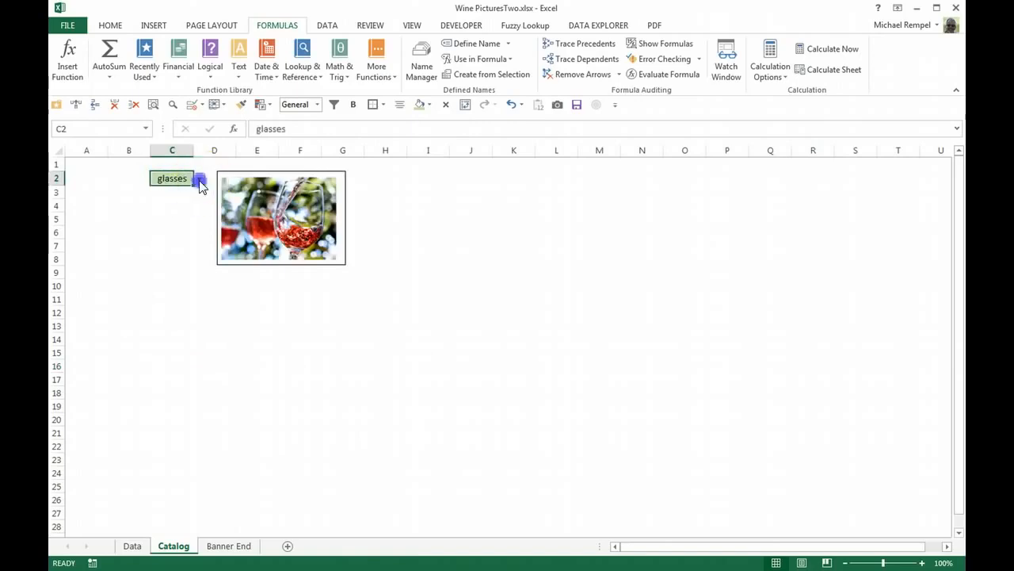
pyautogui.click(199, 183)
pyautogui.click(176, 190)
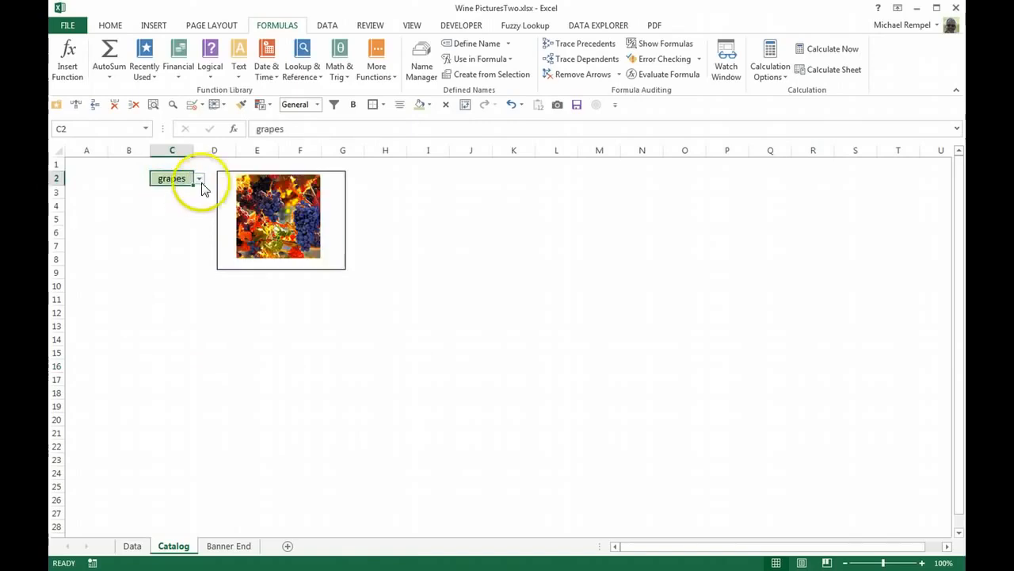
pyautogui.click(200, 183)
pyautogui.click(187, 206)
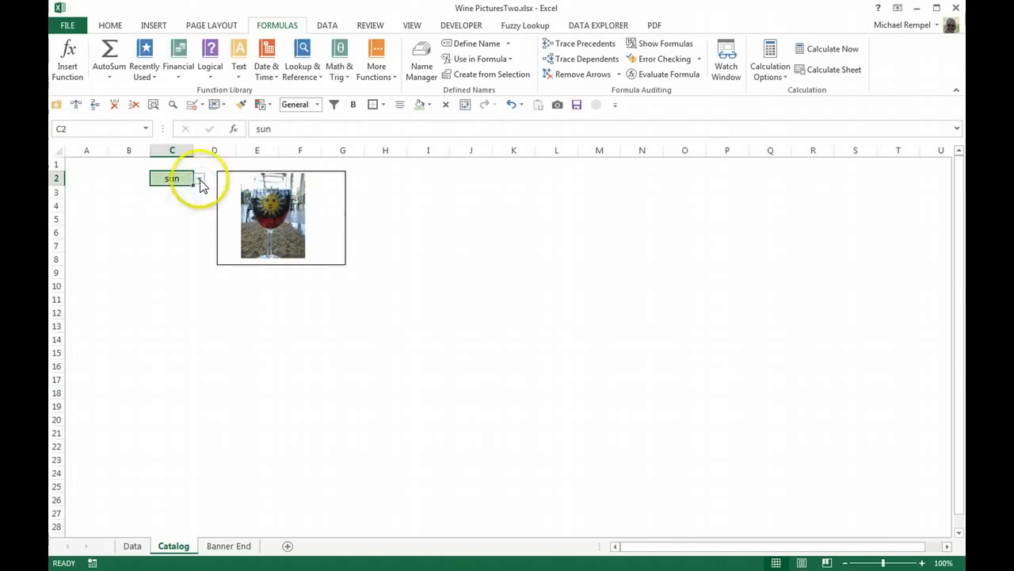
pyautogui.click(200, 183)
pyautogui.click(182, 215)
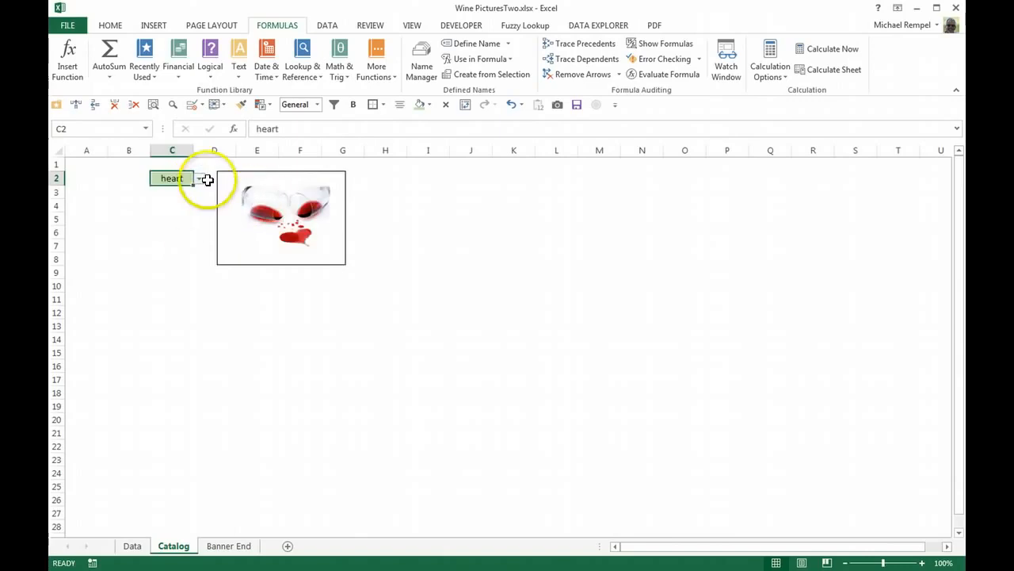
pyautogui.click(200, 180)
pyautogui.click(169, 198)
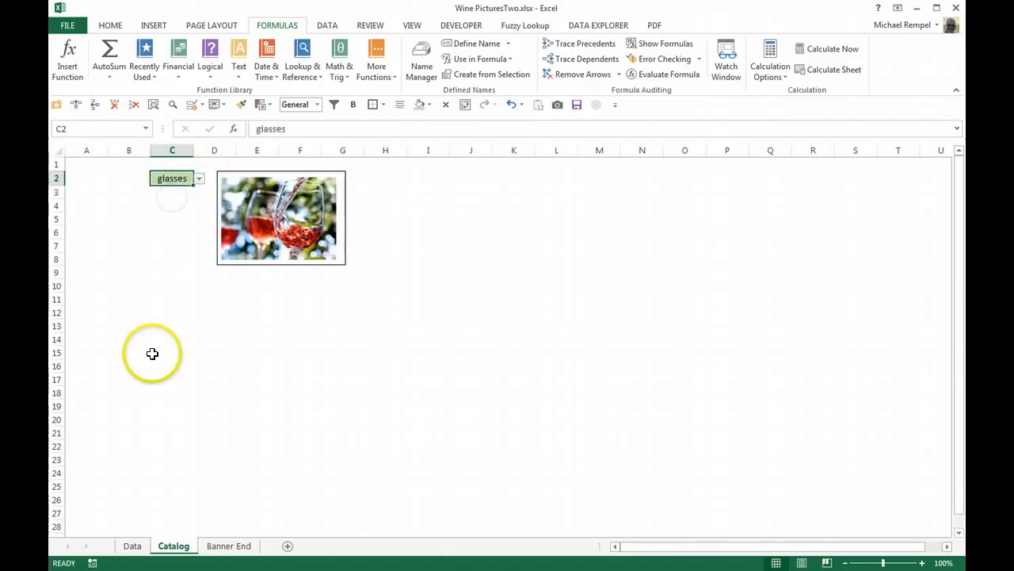
pyautogui.click(152, 353)
# - Review the wine names and their photos on the Data sheet, and return to cell C2 on the Catalog sheet
pyautogui.click(131, 545)
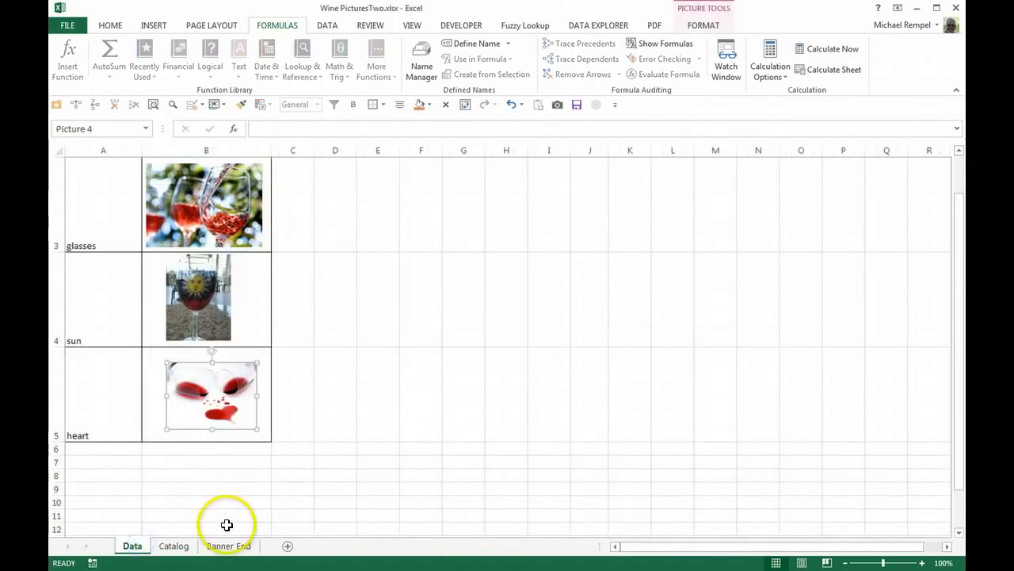
pyautogui.click(421, 356)
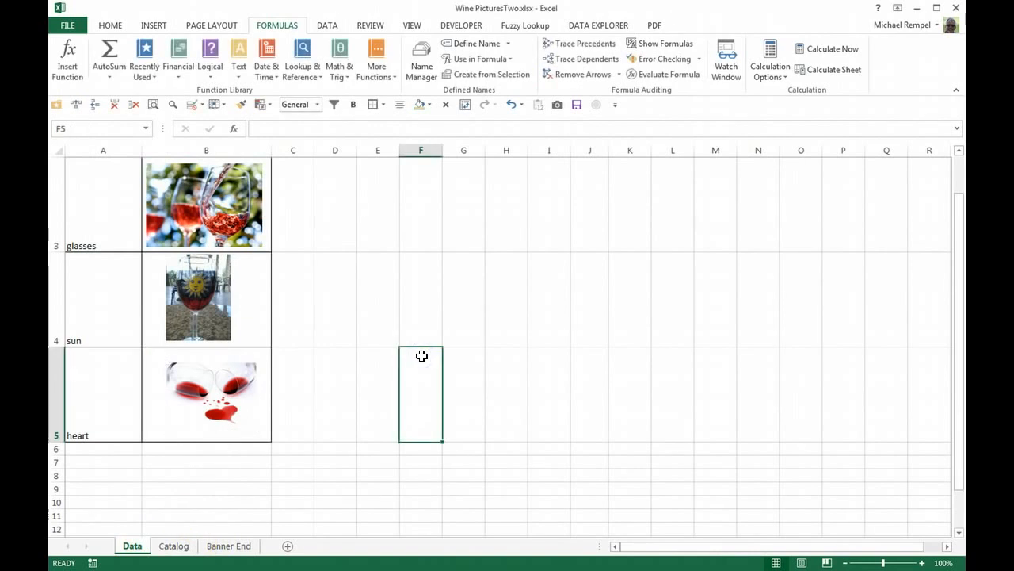
pyautogui.scroll(1, 422, 356)
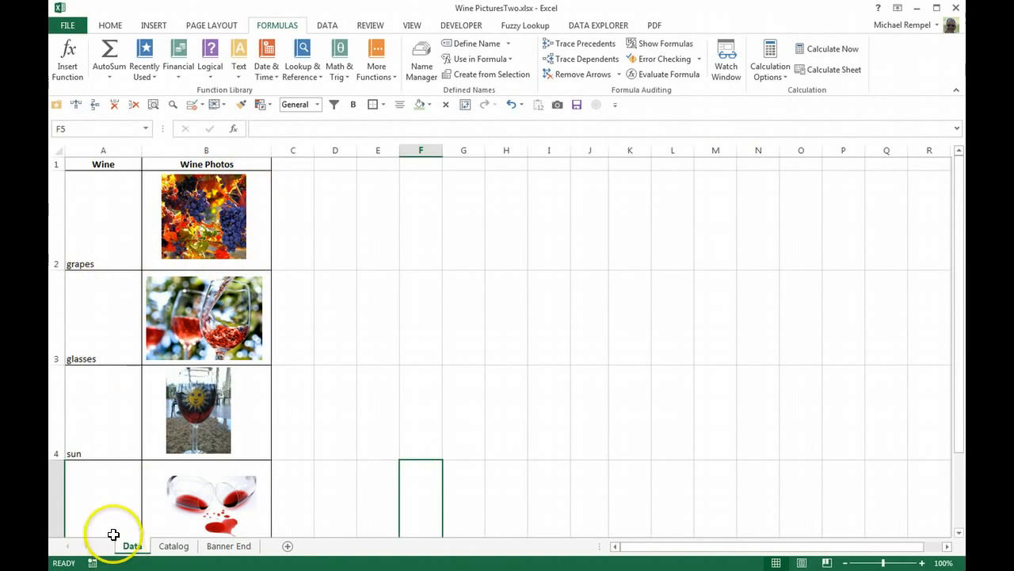
pyautogui.click(89, 322)
pyautogui.click(95, 448)
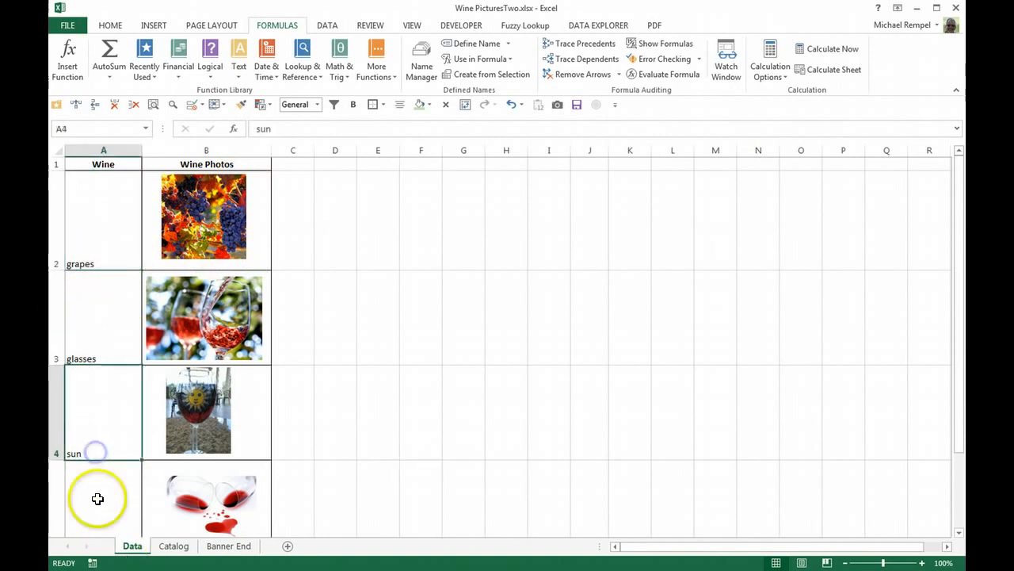
pyautogui.click(95, 494)
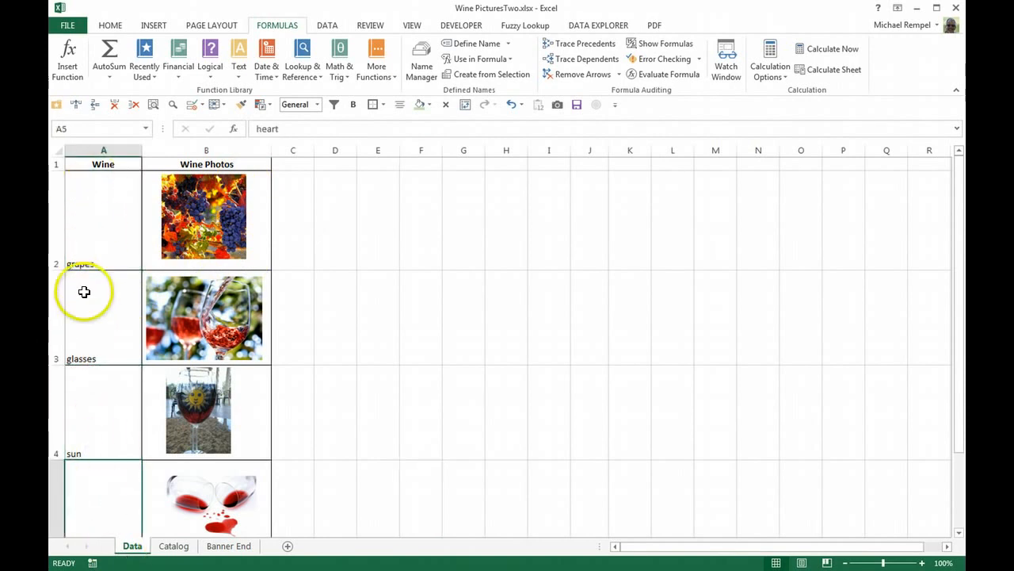
pyautogui.click(173, 546)
pyautogui.click(161, 182)
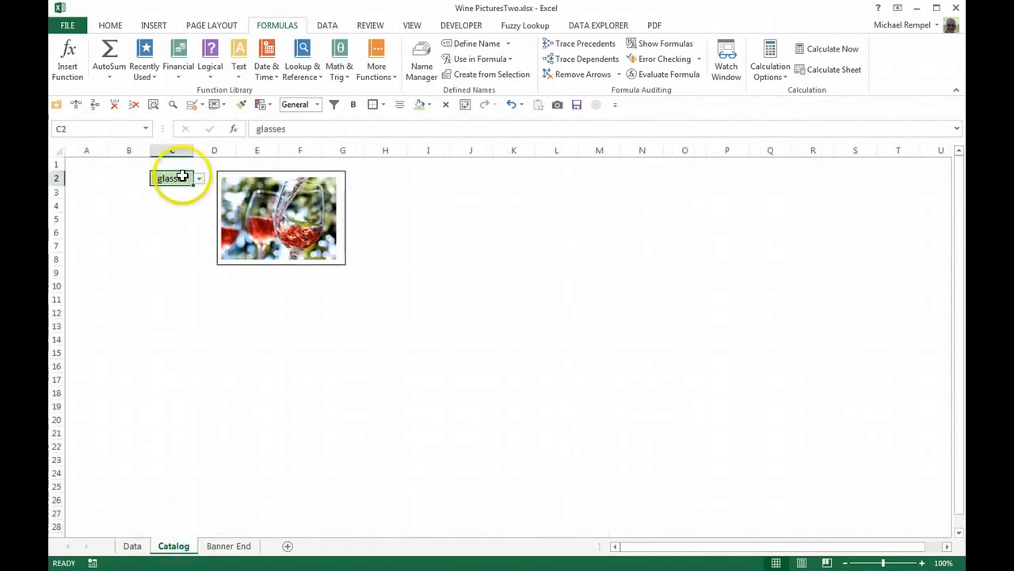
# - Review the workbook's defined names in the Name Manager, and inspect the formula linked to the picture on the Catalog sheet
pyautogui.hotkey('ctrl', 'F3')
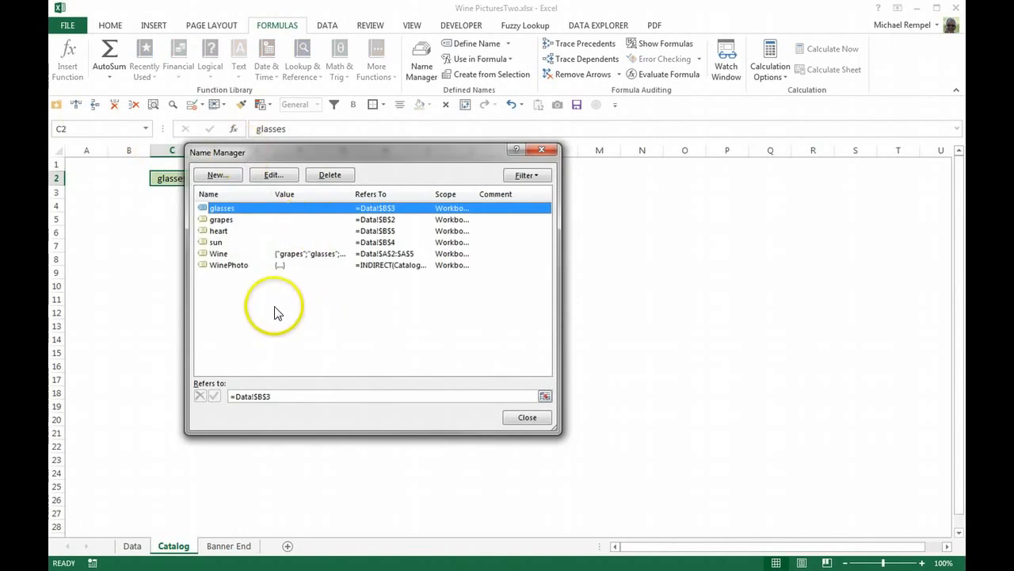
pyautogui.moveTo(285, 156); pyautogui.dragTo(375, 203)
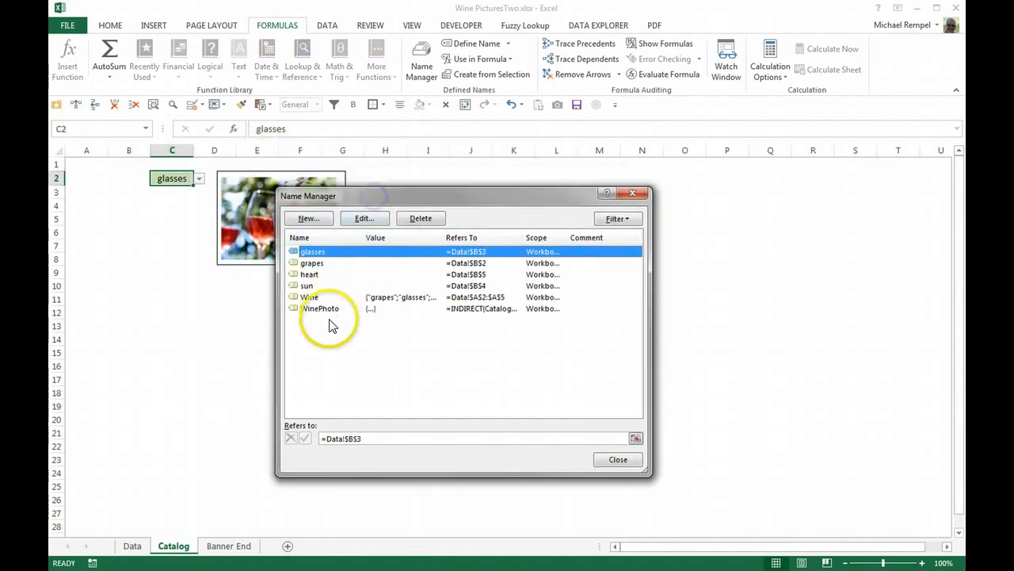
pyautogui.click(616, 457)
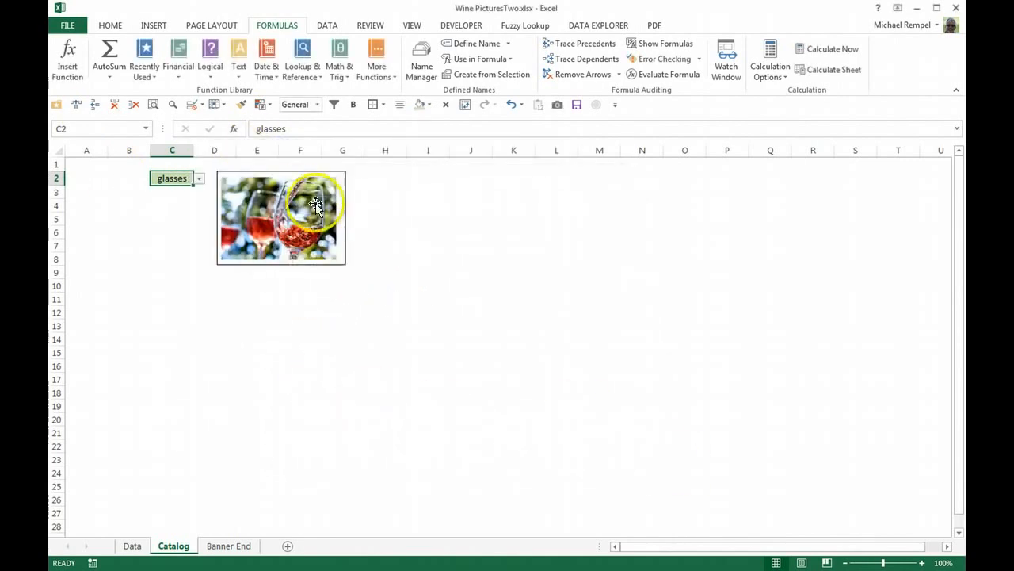
pyautogui.click(270, 204)
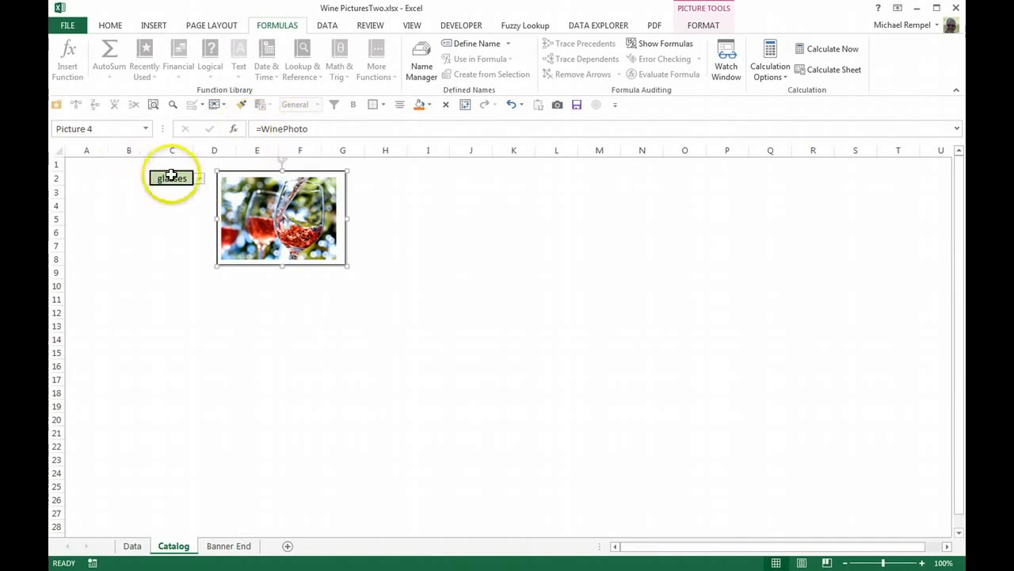
pyautogui.moveTo(265, 325); pyautogui.dragTo(271, 315)
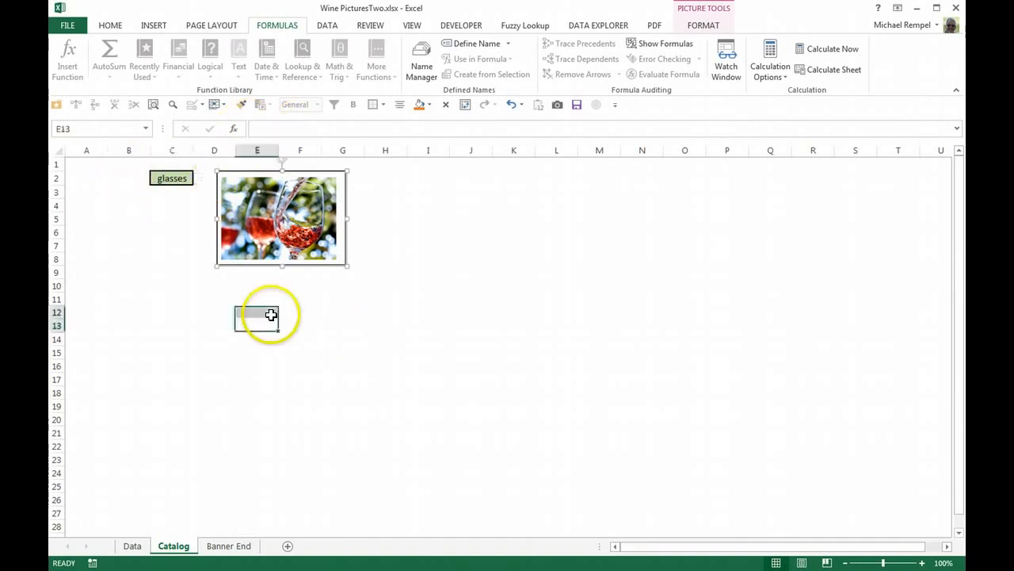
# - Test the picture lookup again by choosing sun and finally heart in cell C2's drop-down list, and open the Banner End sheet
pyautogui.click(171, 178)
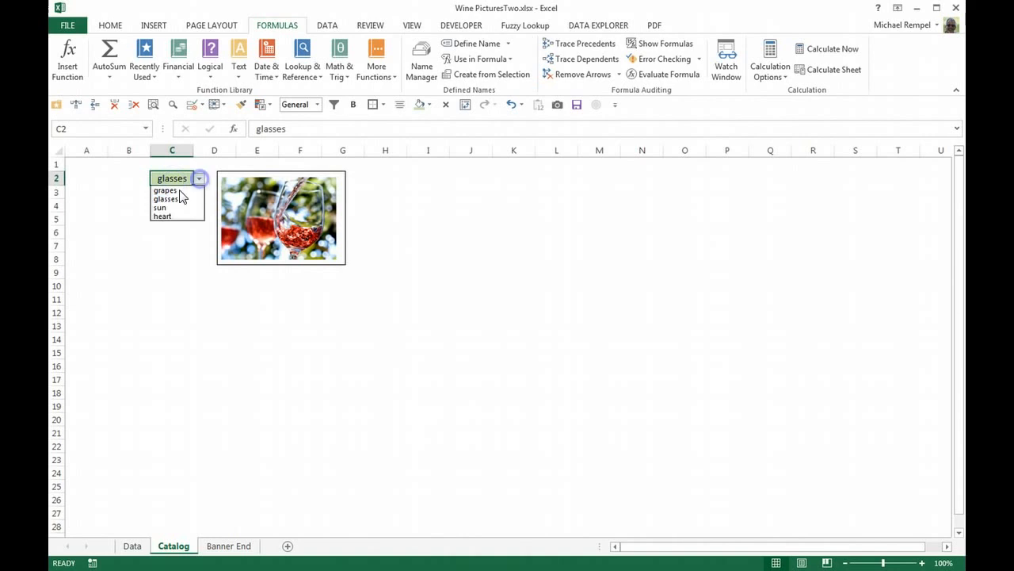
pyautogui.click(165, 207)
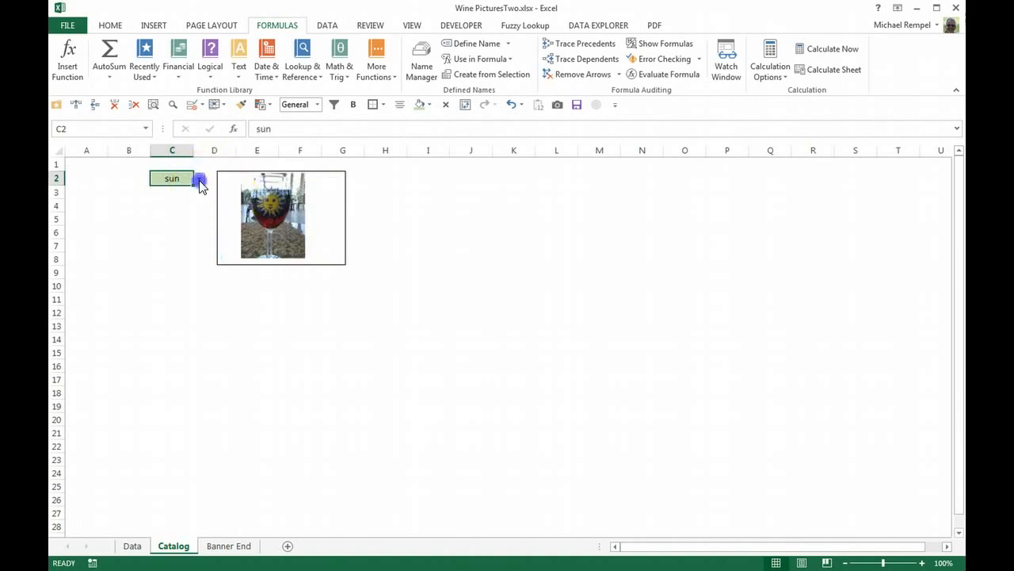
pyautogui.click(199, 181)
pyautogui.click(176, 216)
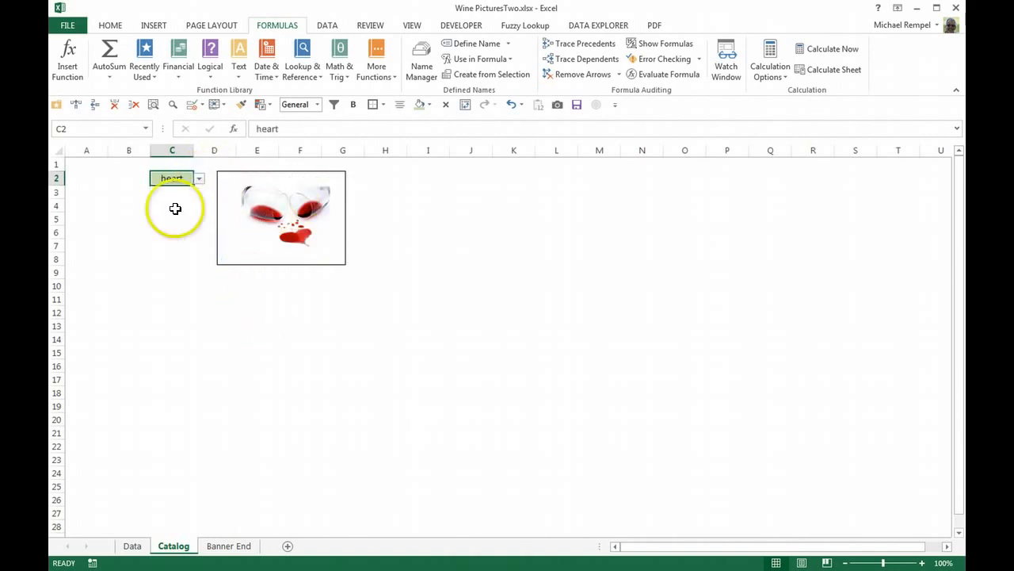
pyautogui.click(230, 546)
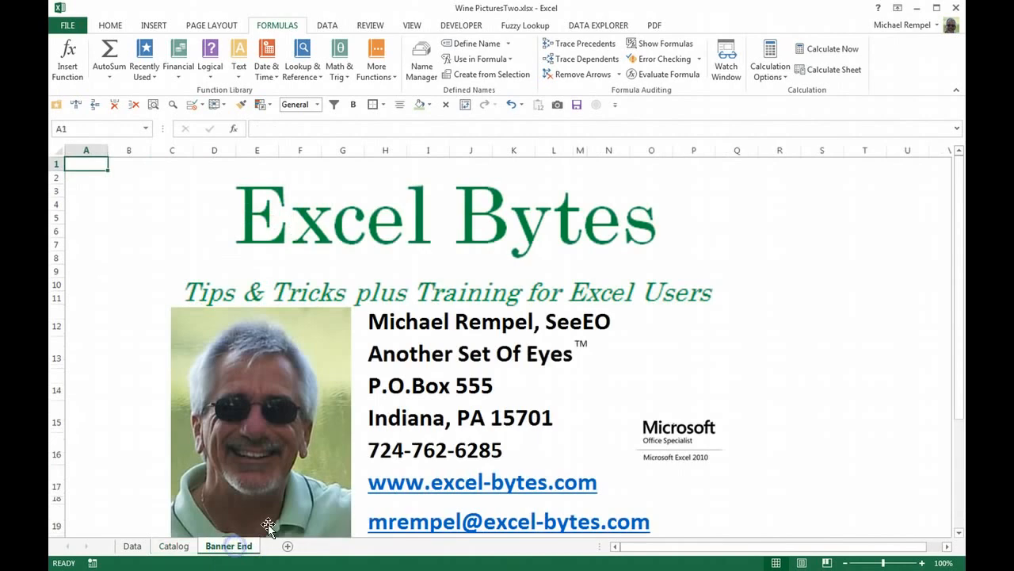